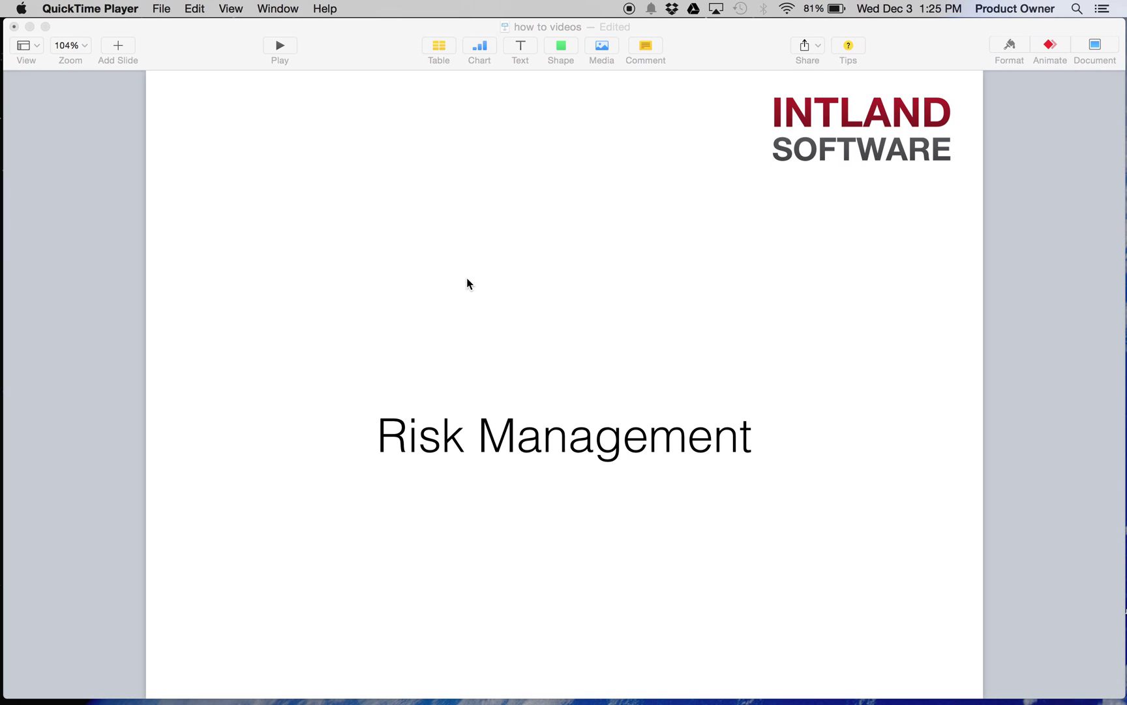
# - Switch from the Keynote Risk Management slide to Chrome showing codeBeamer's Trackers page
pyautogui.hotkey('ctrl', 'Up')
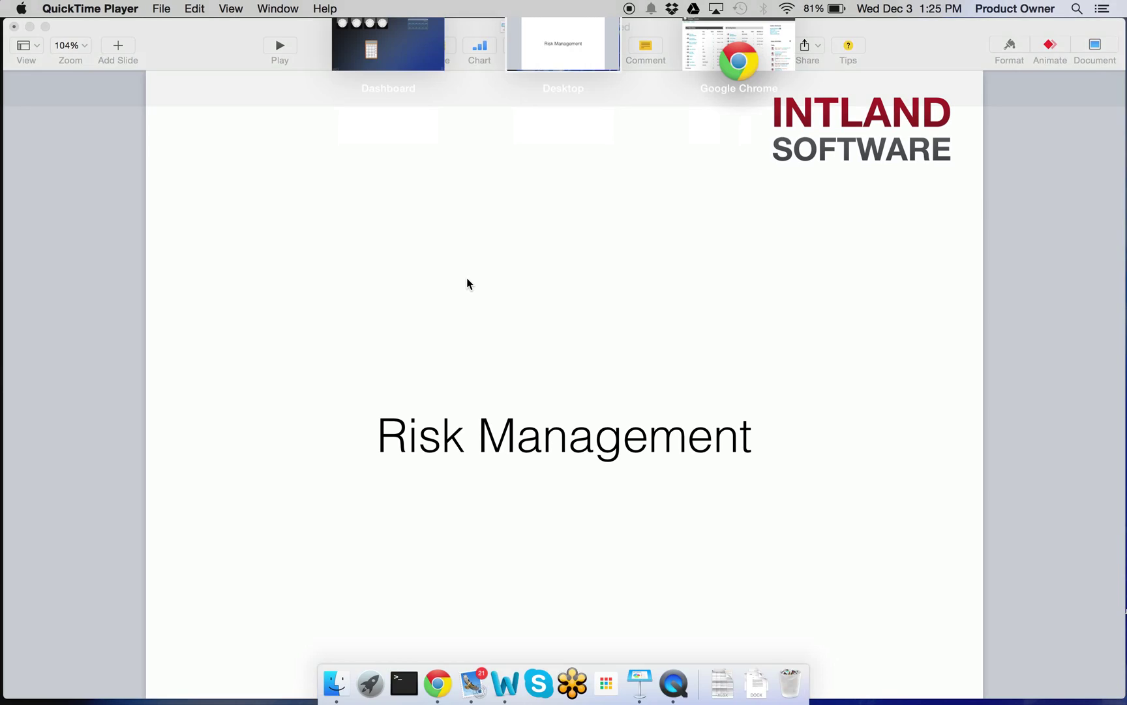
pyautogui.click(731, 72)
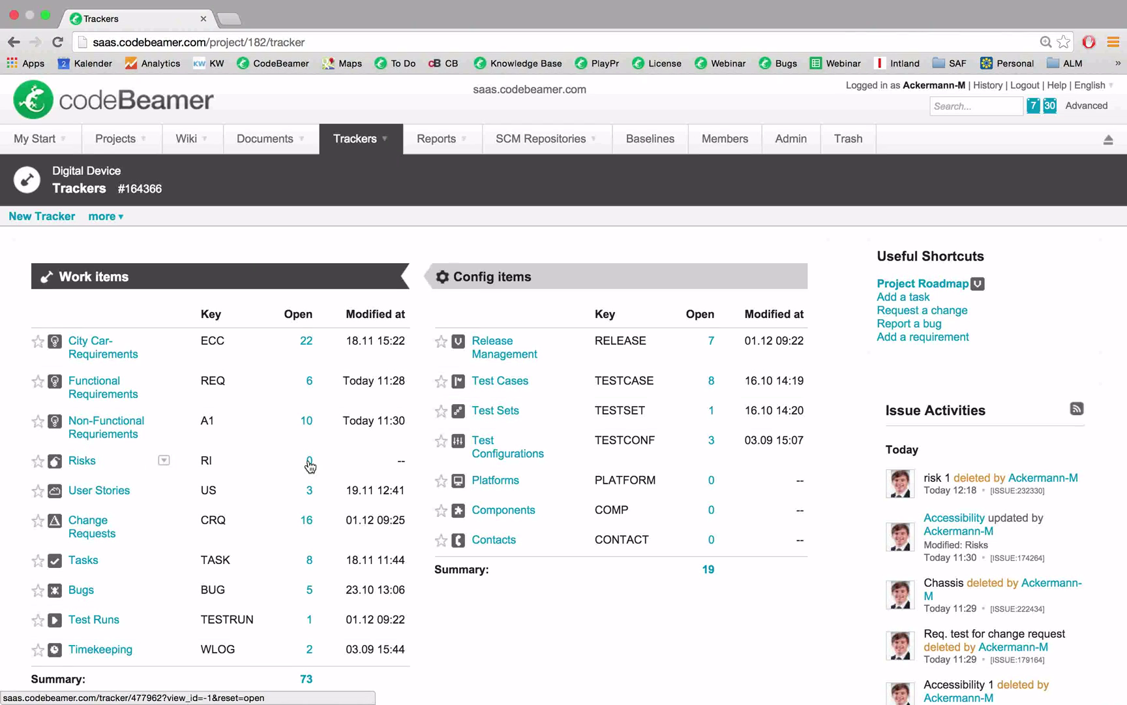
# - Open the Digital Device Risks tracker in Document view and add a new risk item
pyautogui.click(92, 465)
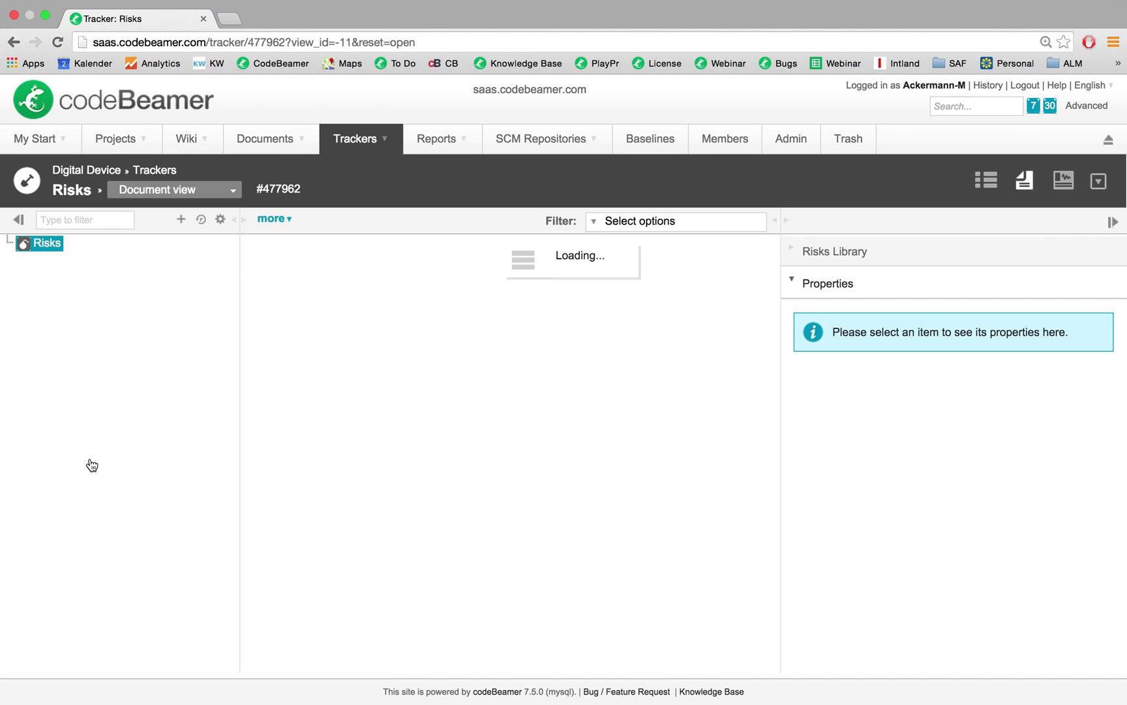
pyautogui.click(181, 222)
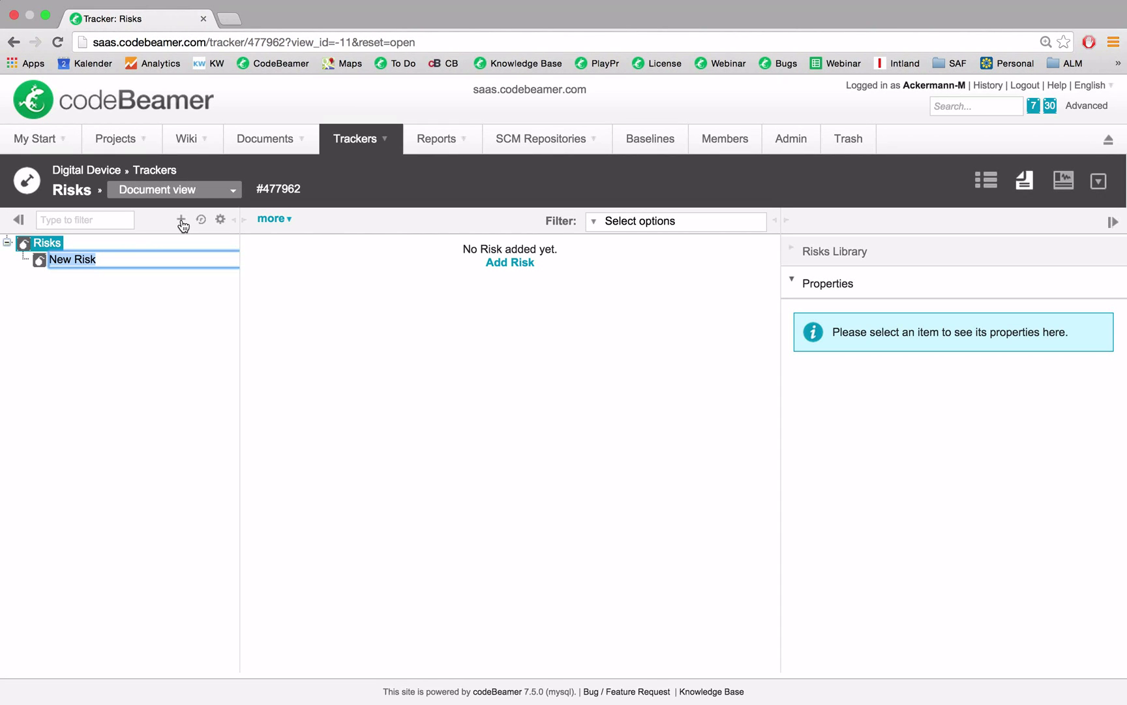
# - Name the new risk 'Project Risk' and widen its properties panel
pyautogui.write('Project Risk')
pyautogui.press('Return')
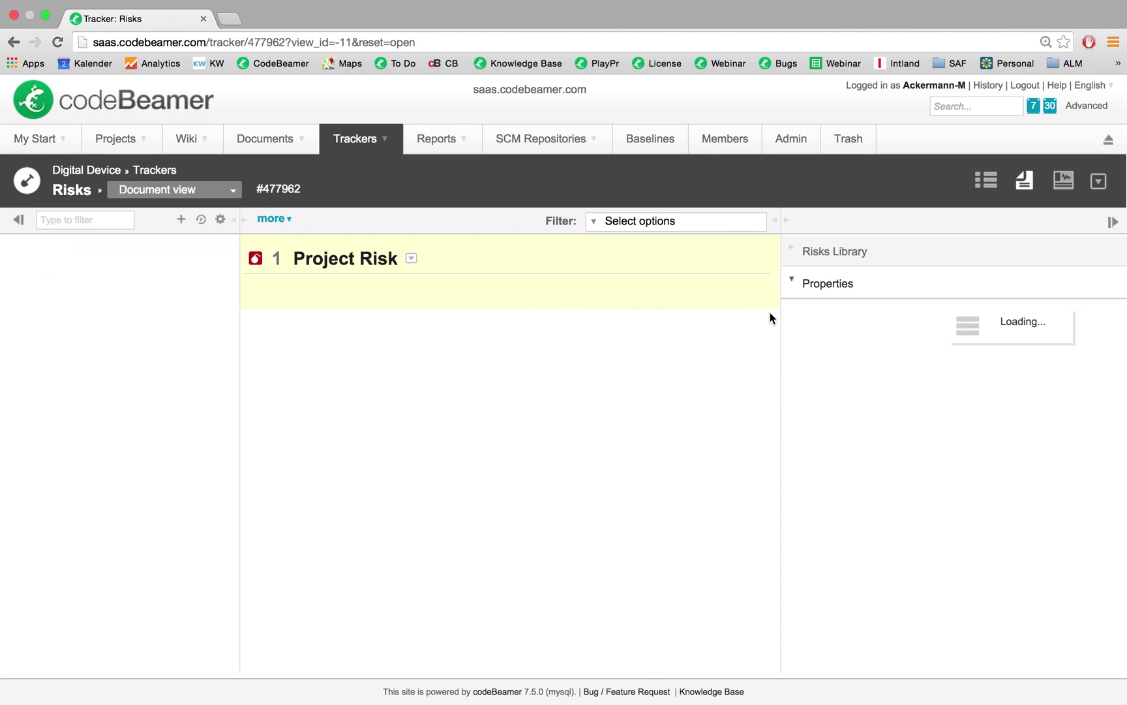
pyautogui.moveTo(779, 319); pyautogui.dragTo(705, 319)
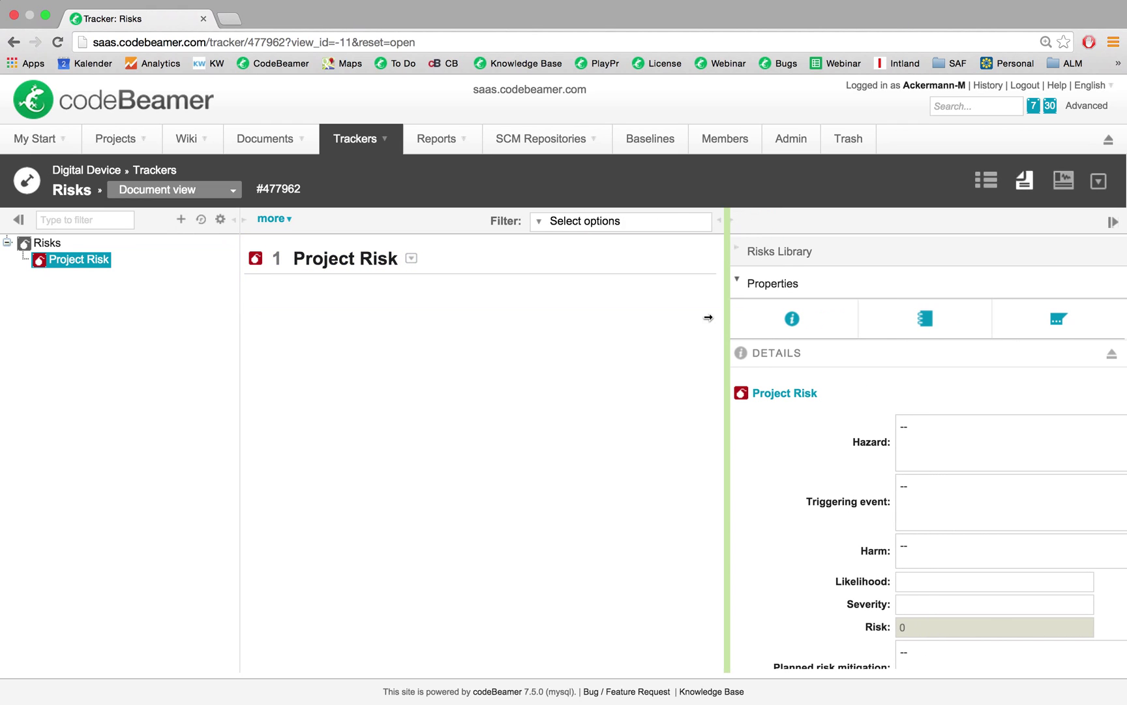
pyautogui.scroll(-3, 787, 479)
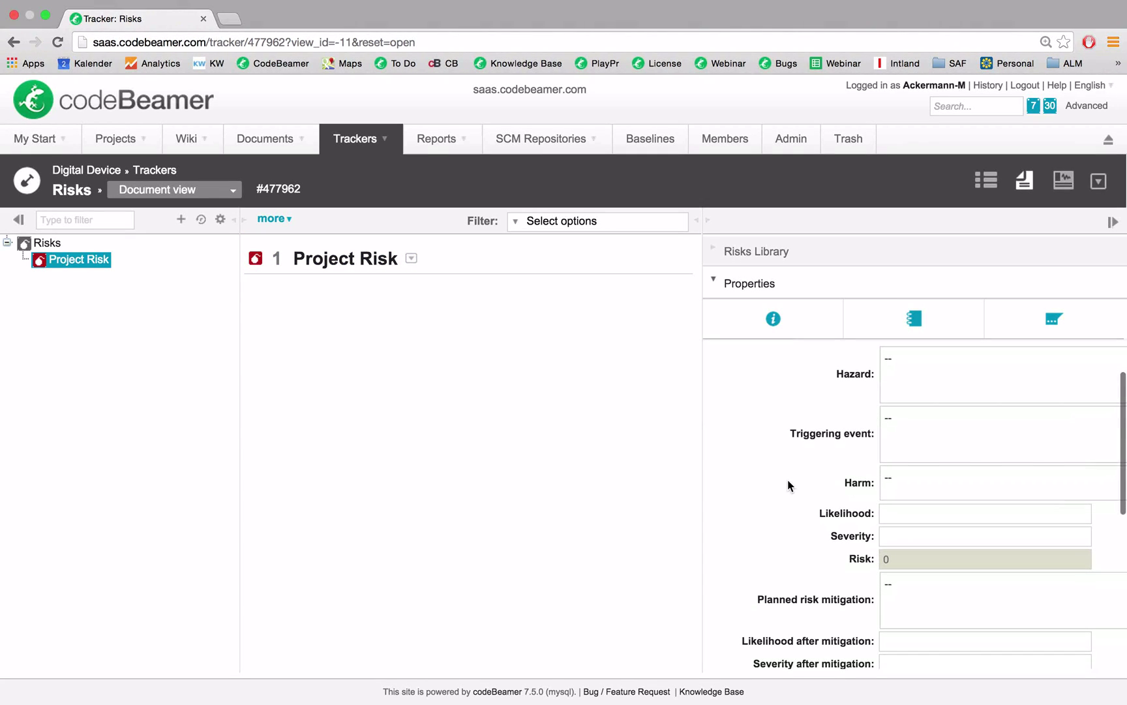
# - Give Project Risk Likelihood 3 and Severity 4 and save it
pyautogui.click(912, 515)
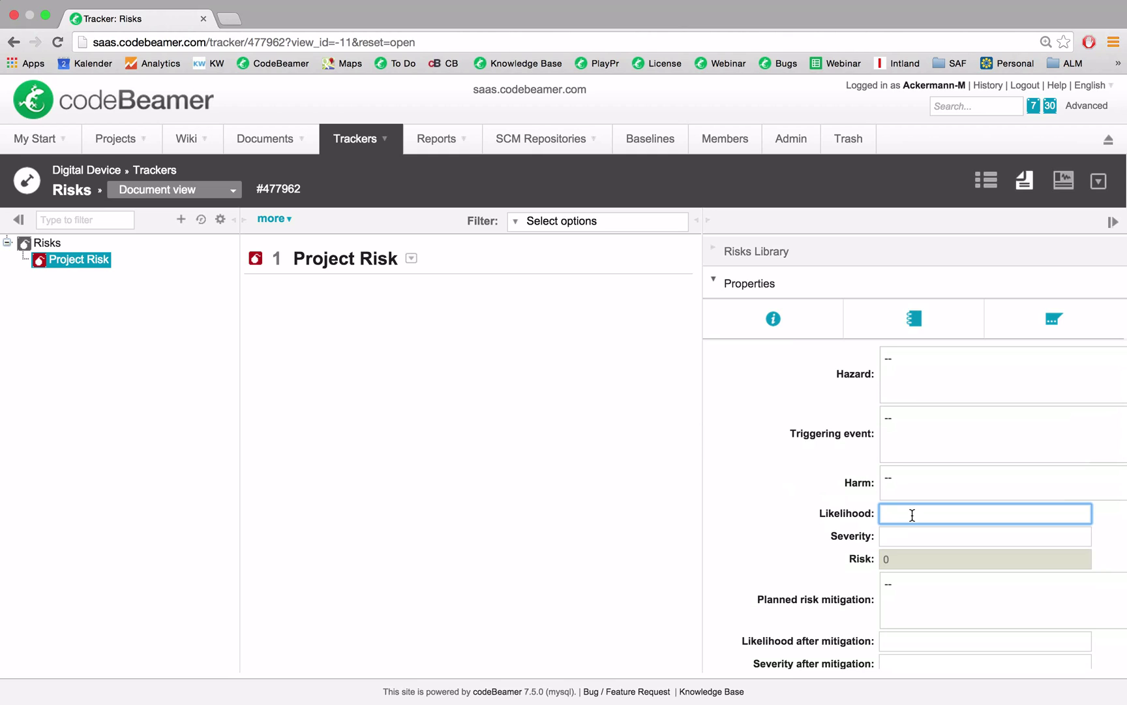
pyautogui.write('3')
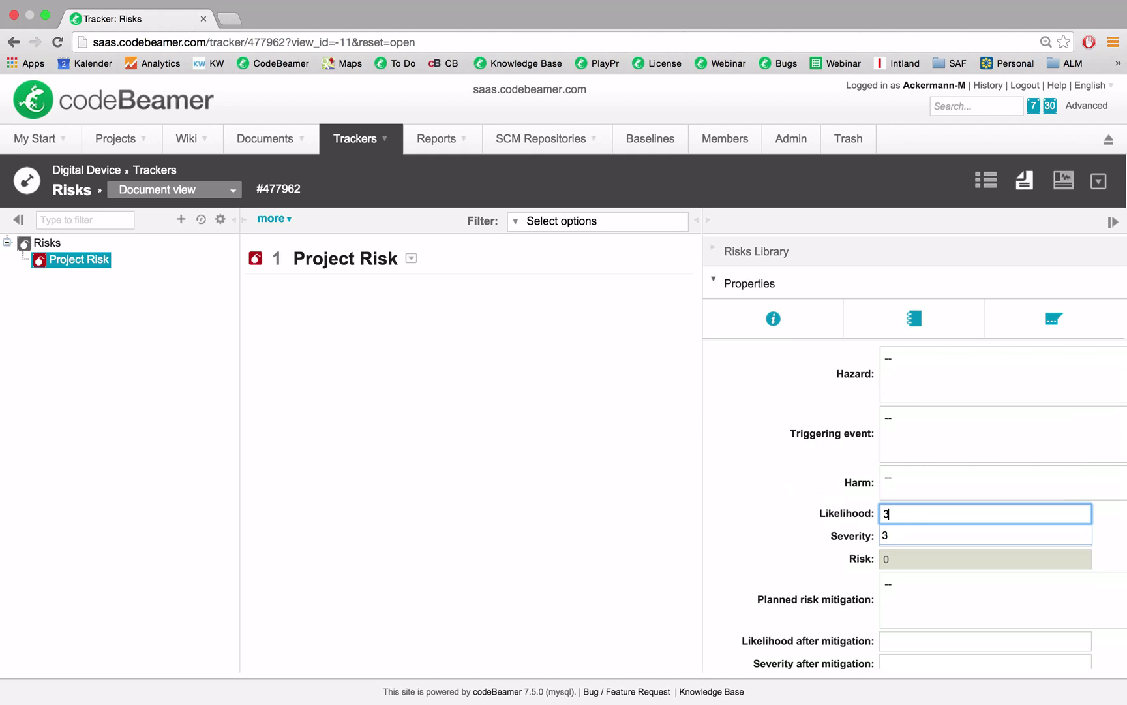
pyautogui.click(814, 536)
pyautogui.click(893, 537)
pyautogui.write('4')
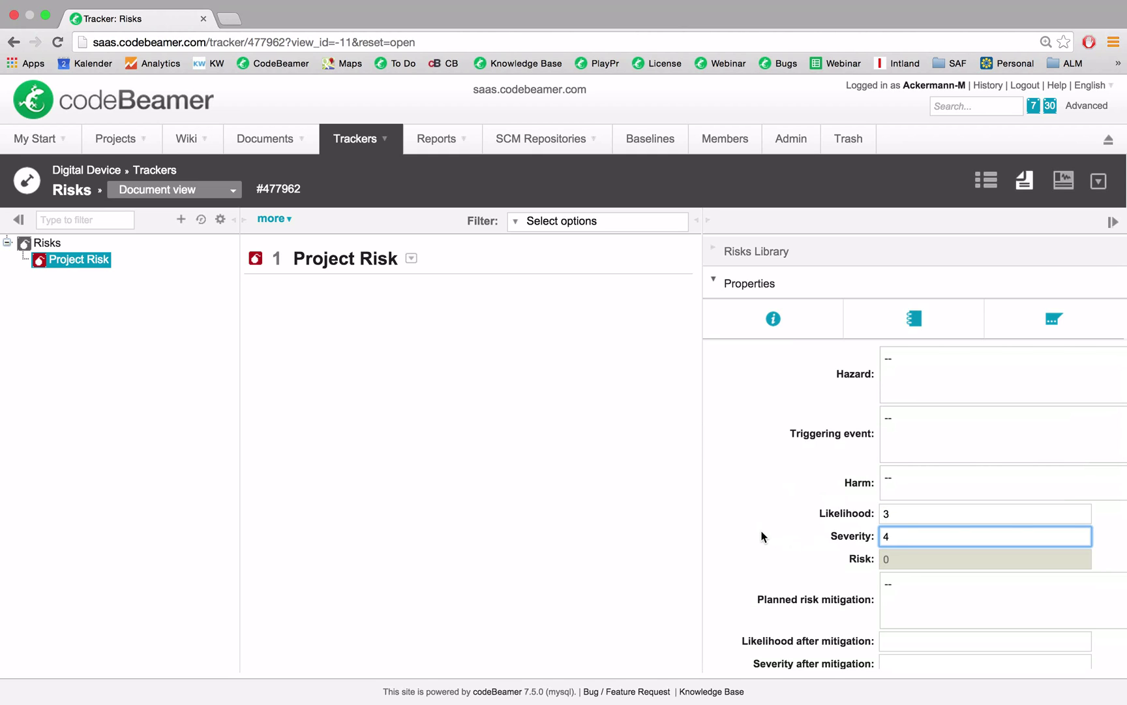
pyautogui.click(763, 536)
pyautogui.scroll(-4, 762, 535)
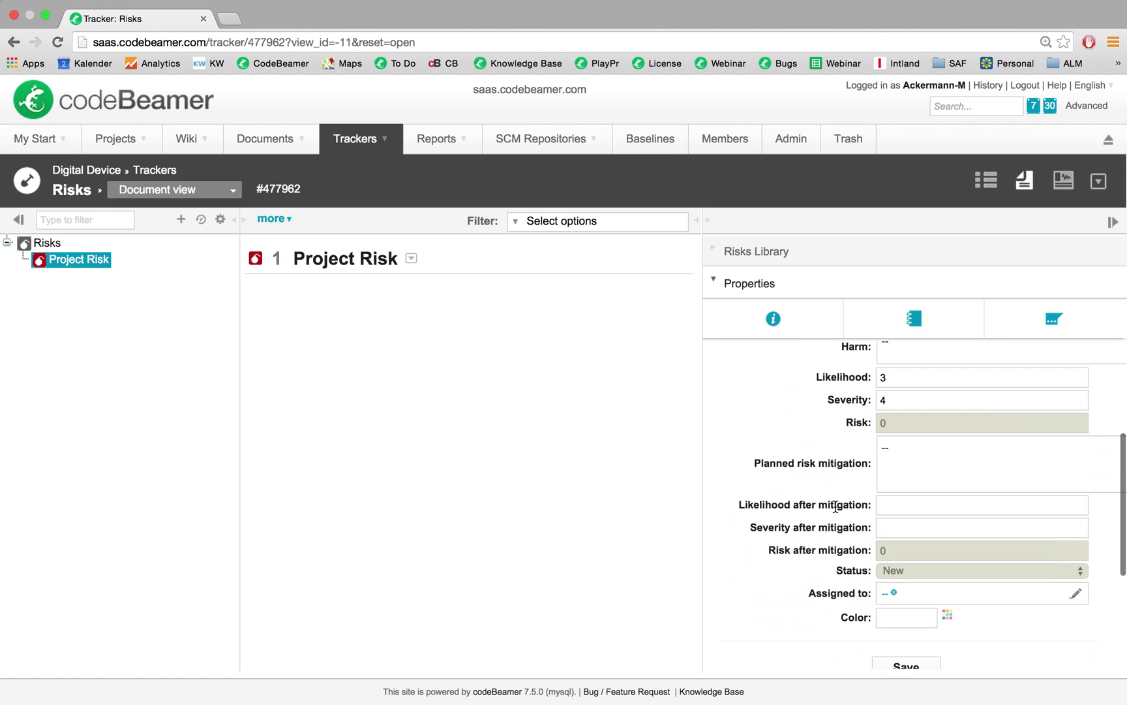
pyautogui.scroll(-1, 810, 559)
pyautogui.click(896, 589)
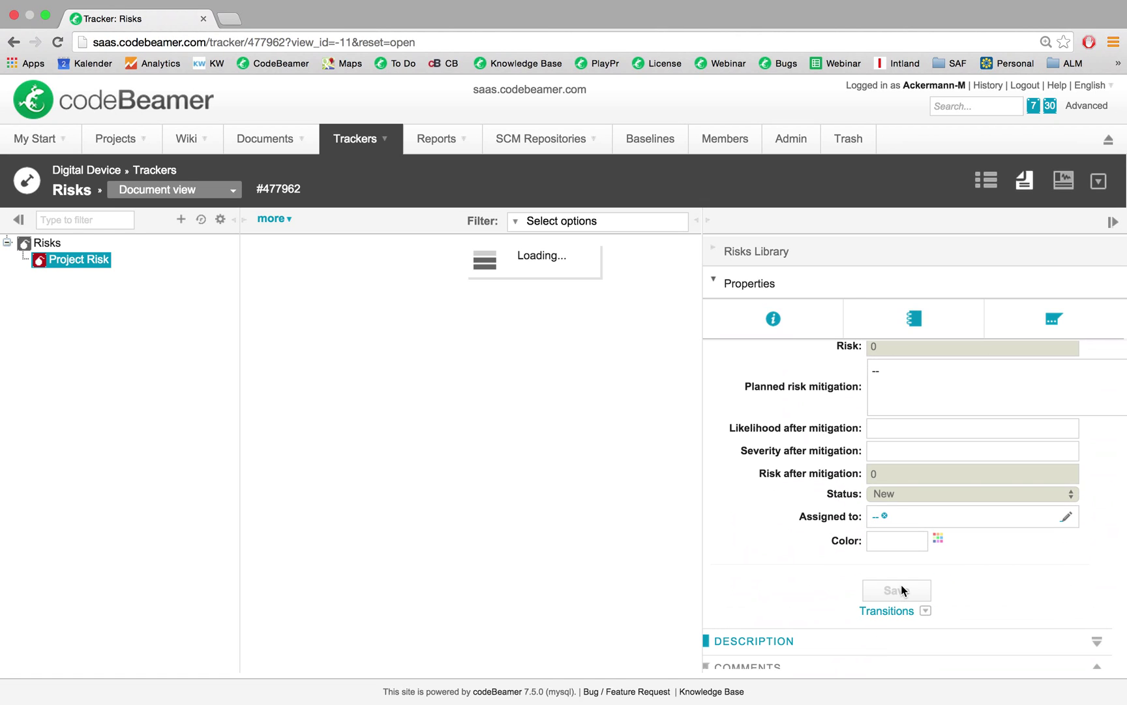
pyautogui.click(45, 244)
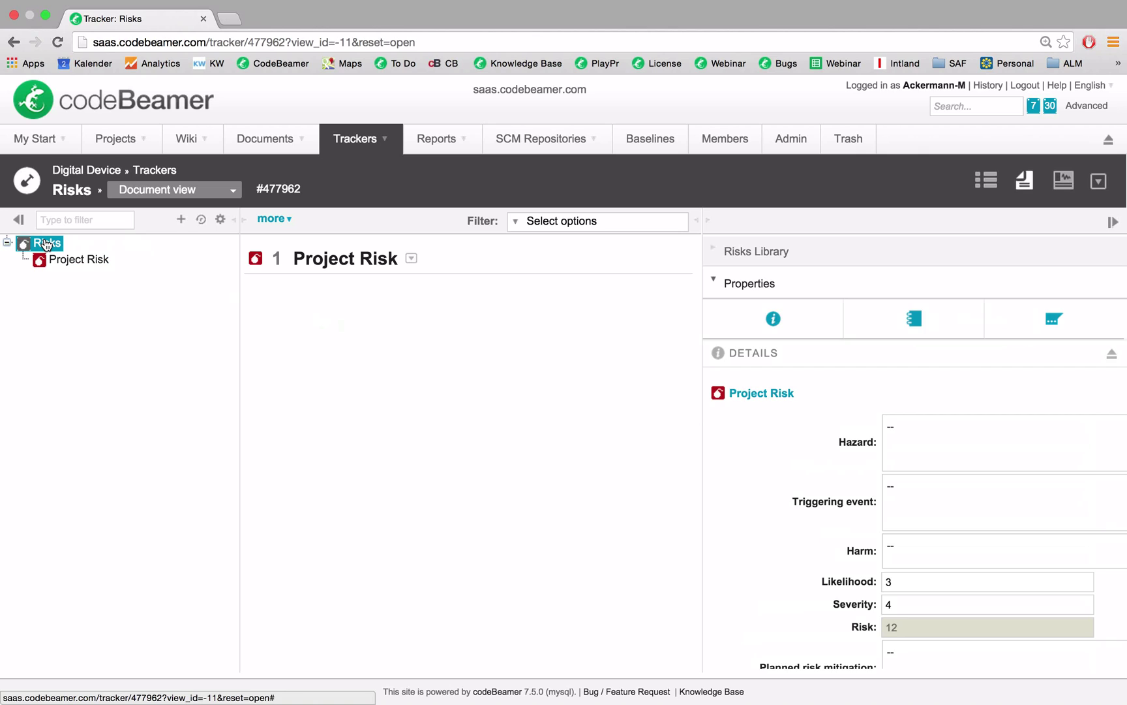
# - Add a second risk under Risks named 'Product Risk'
pyautogui.click(182, 220)
pyautogui.write('Pro')
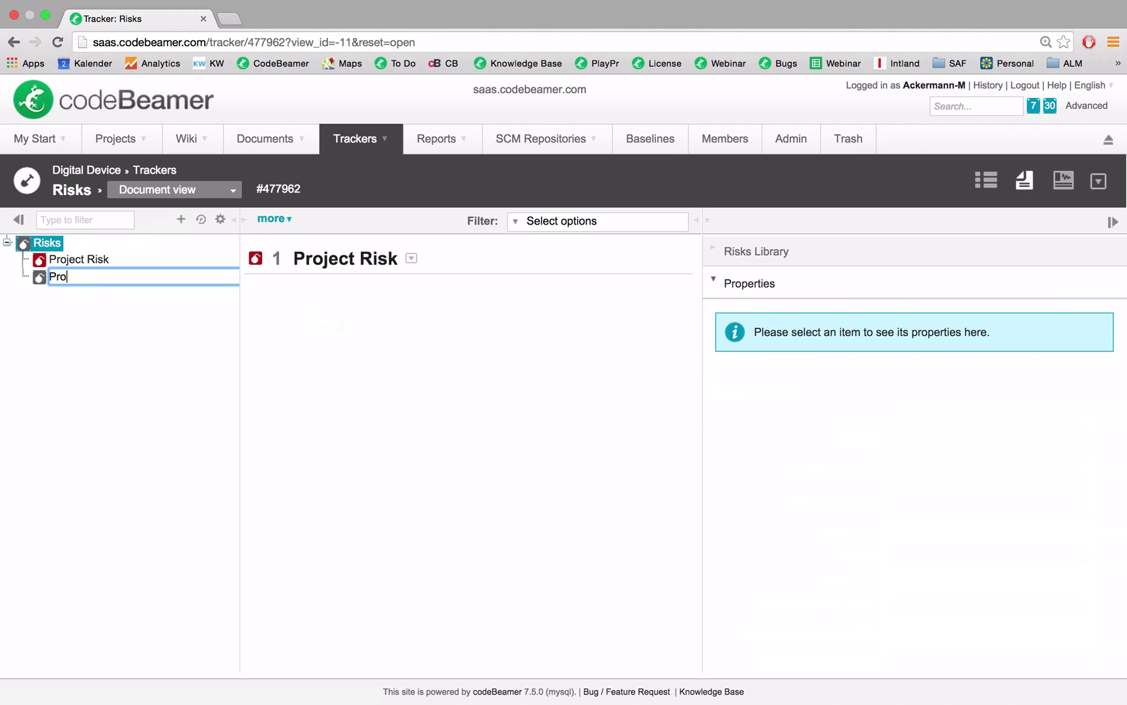
pyautogui.write('duct Risk')
pyautogui.press('BackSpace')
pyautogui.press('BackSpace')
pyautogui.press('BackSpace')
pyautogui.write('isk')
pyautogui.press('Return')
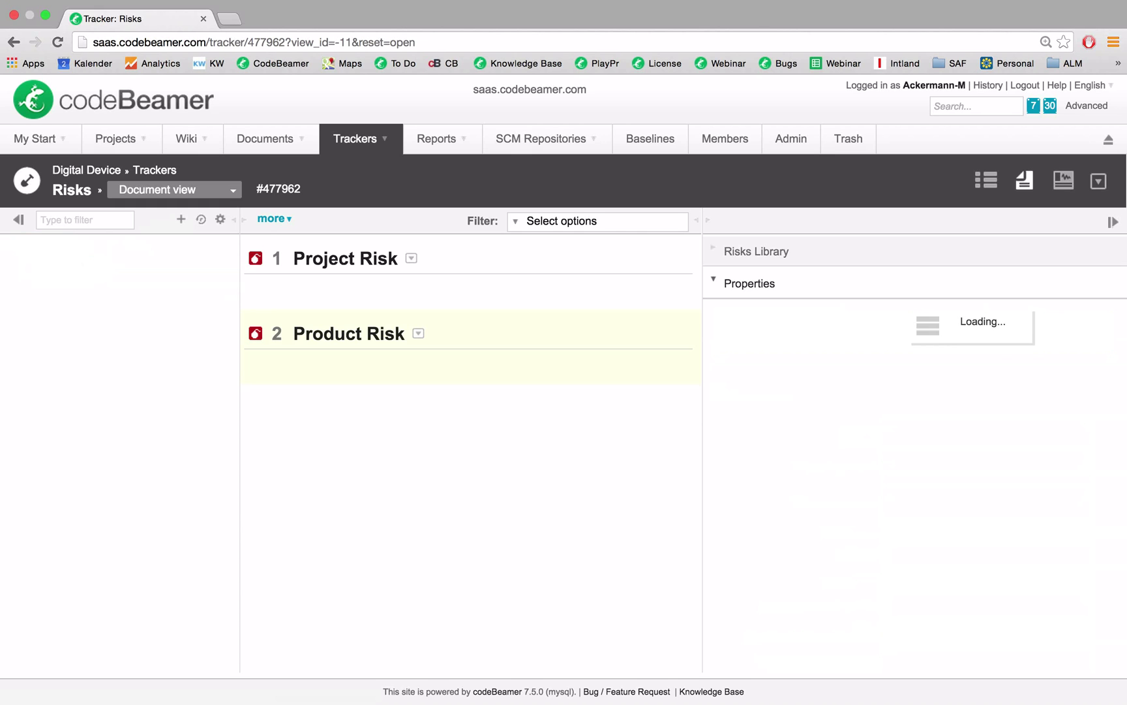
pyautogui.scroll(-2, 748, 465)
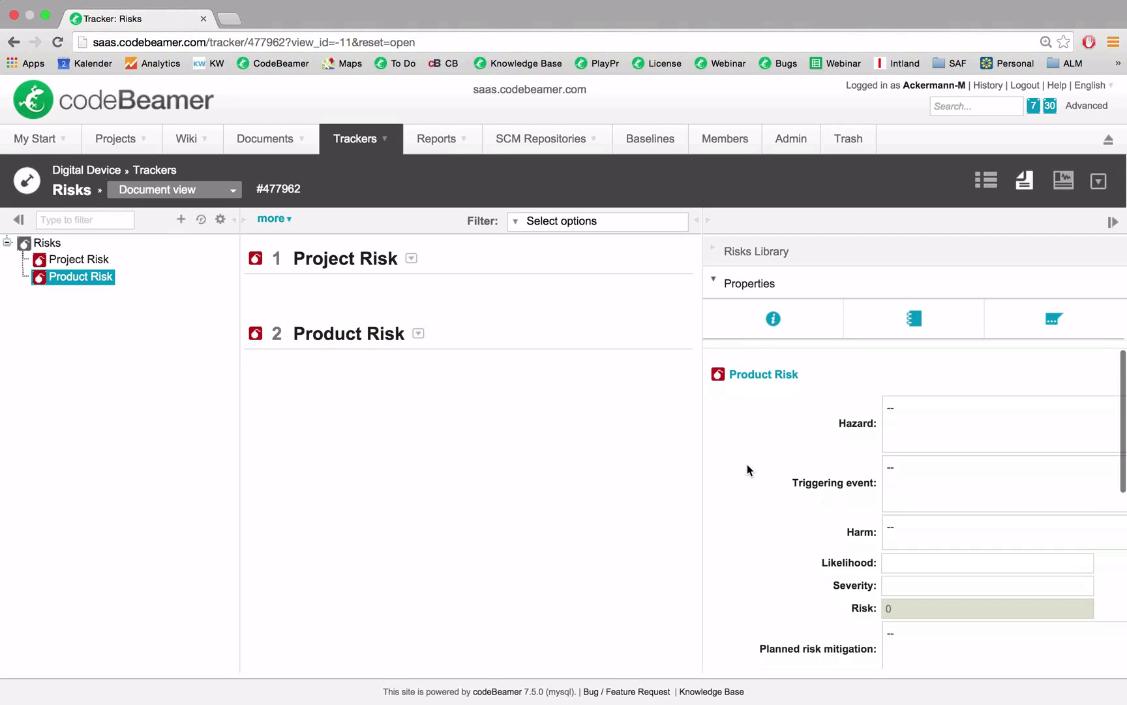
# - Set Product Risk's Likelihood to 2 and Severity to 5, and save
pyautogui.click(901, 512)
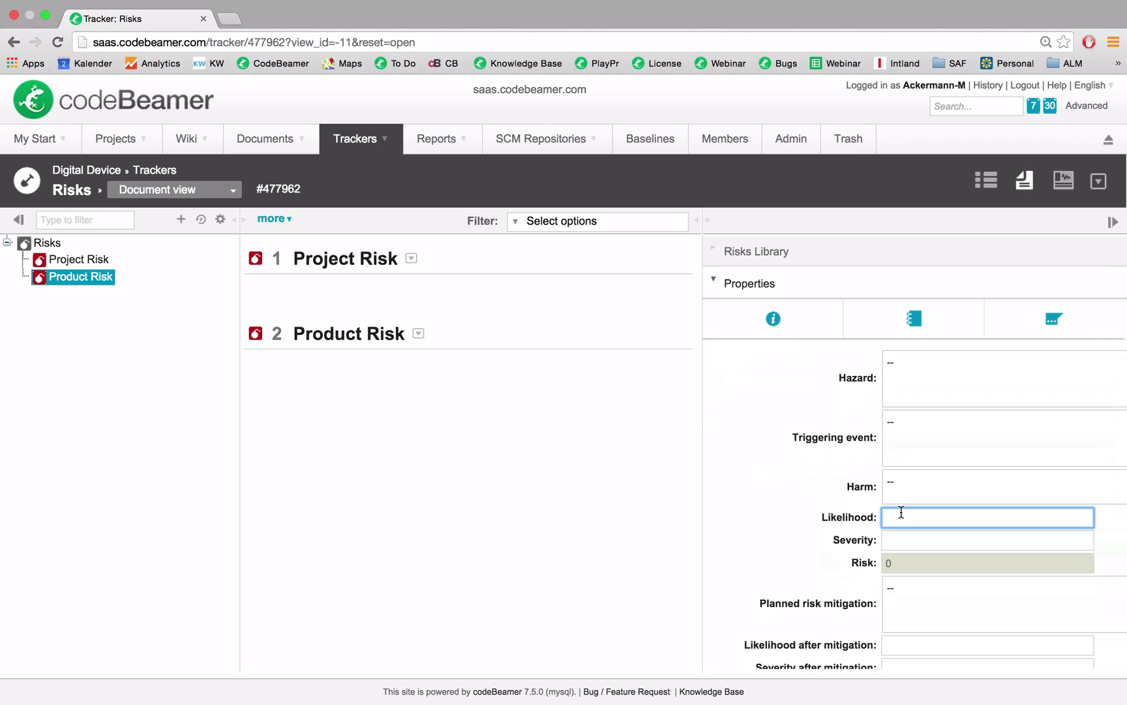
pyautogui.write('2')
pyautogui.click(908, 539)
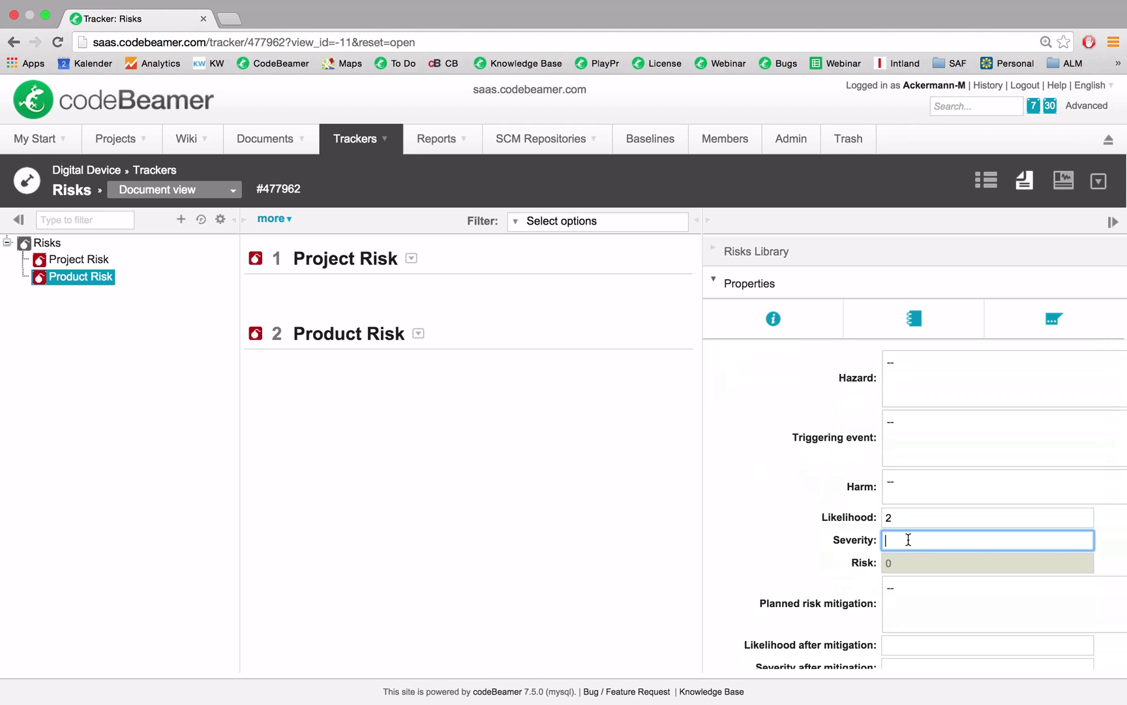
pyautogui.write('5')
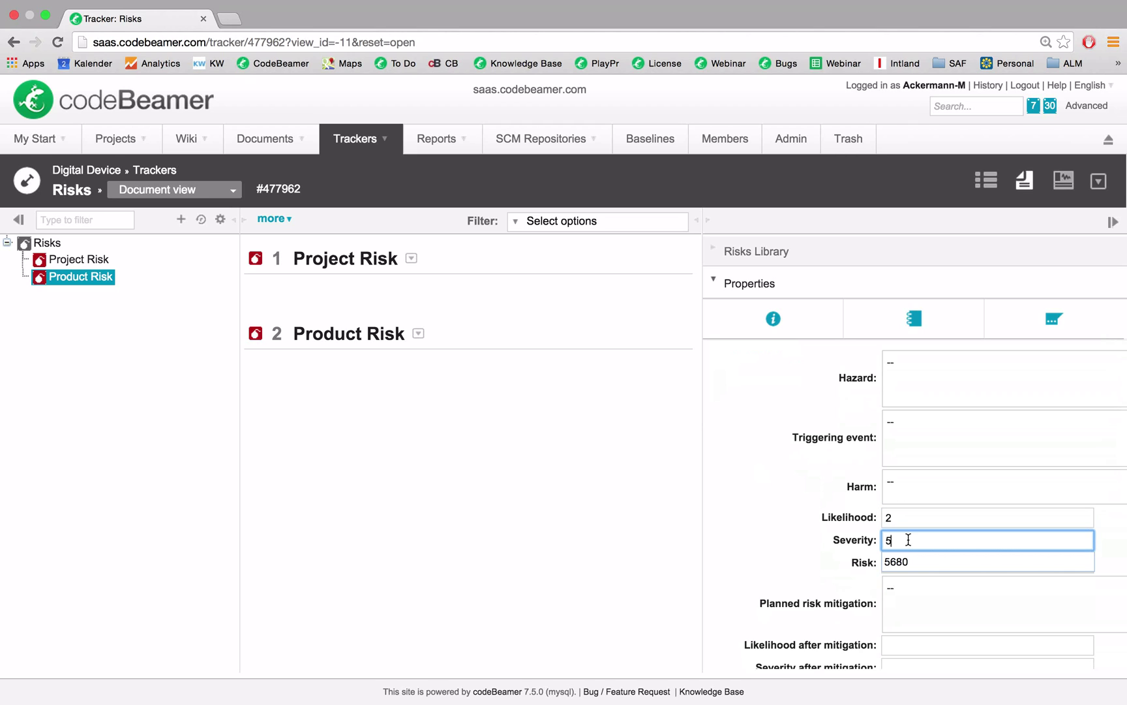
pyautogui.click(774, 511)
pyautogui.scroll(-2, 773, 511)
pyautogui.scroll(-3, 774, 510)
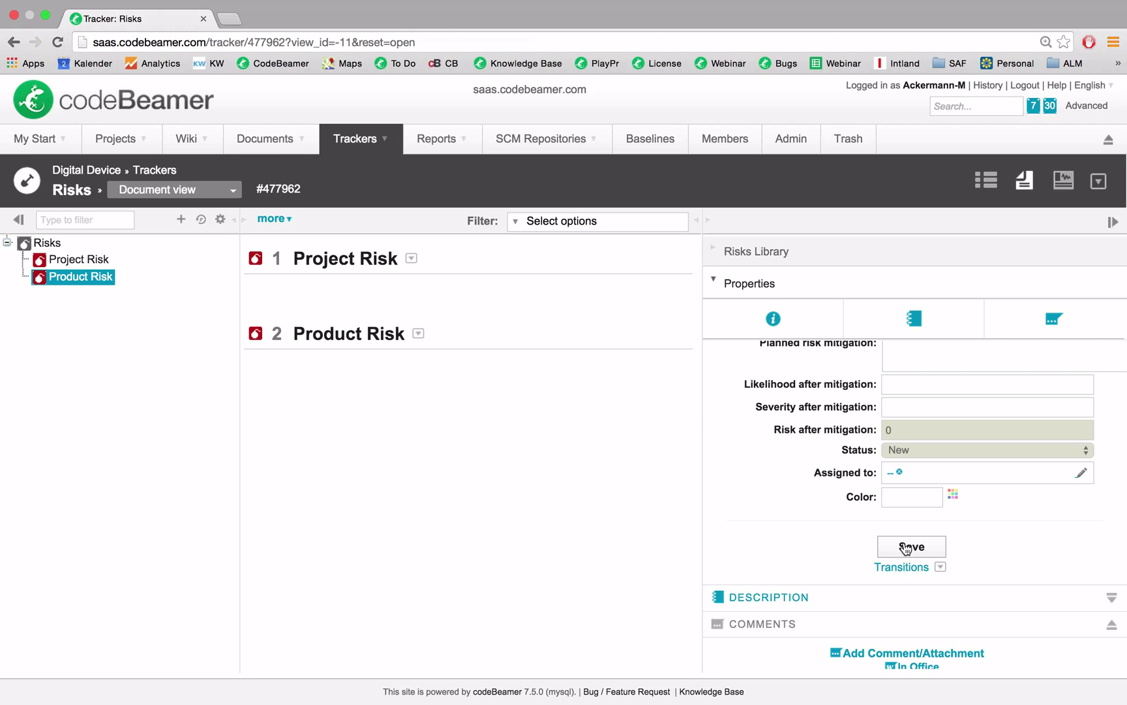
pyautogui.click(906, 548)
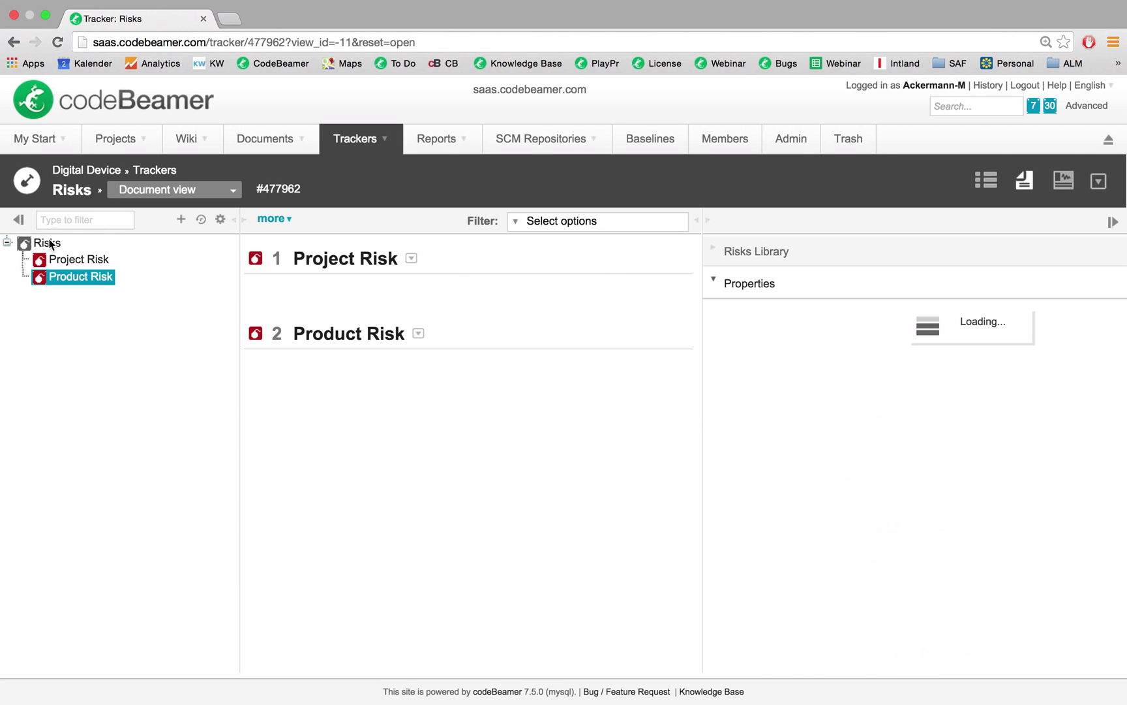
# - Add a third risk under Risks named 'Business Risk'
pyautogui.click(48, 242)
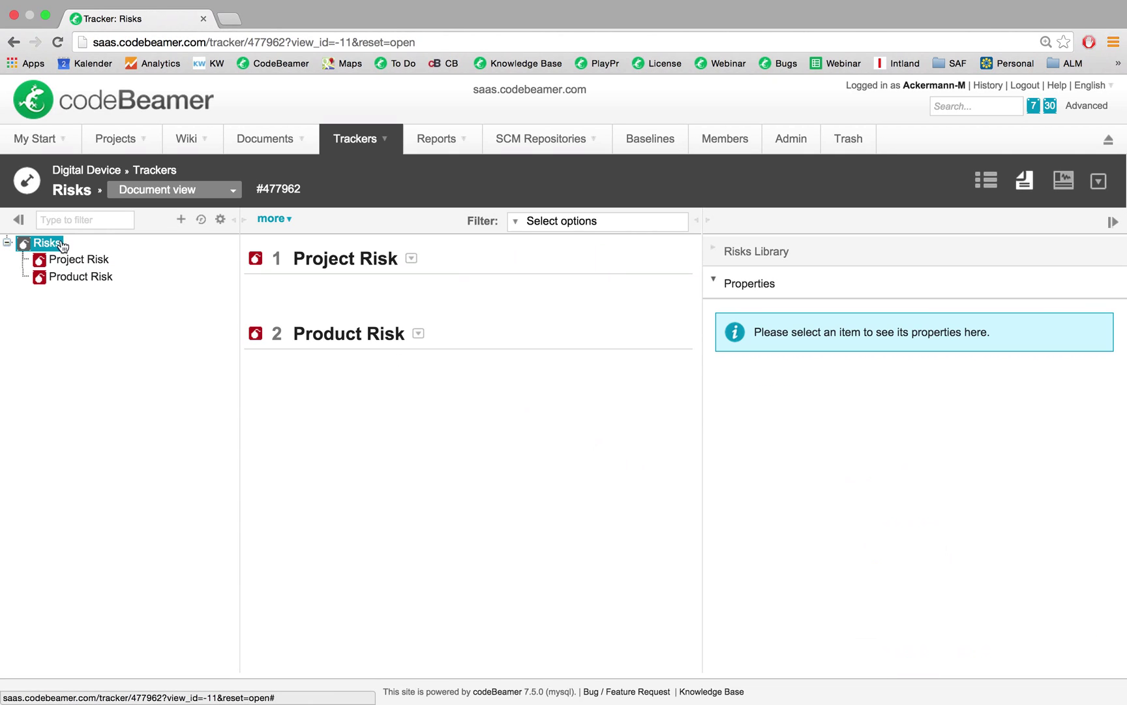
pyautogui.click(181, 222)
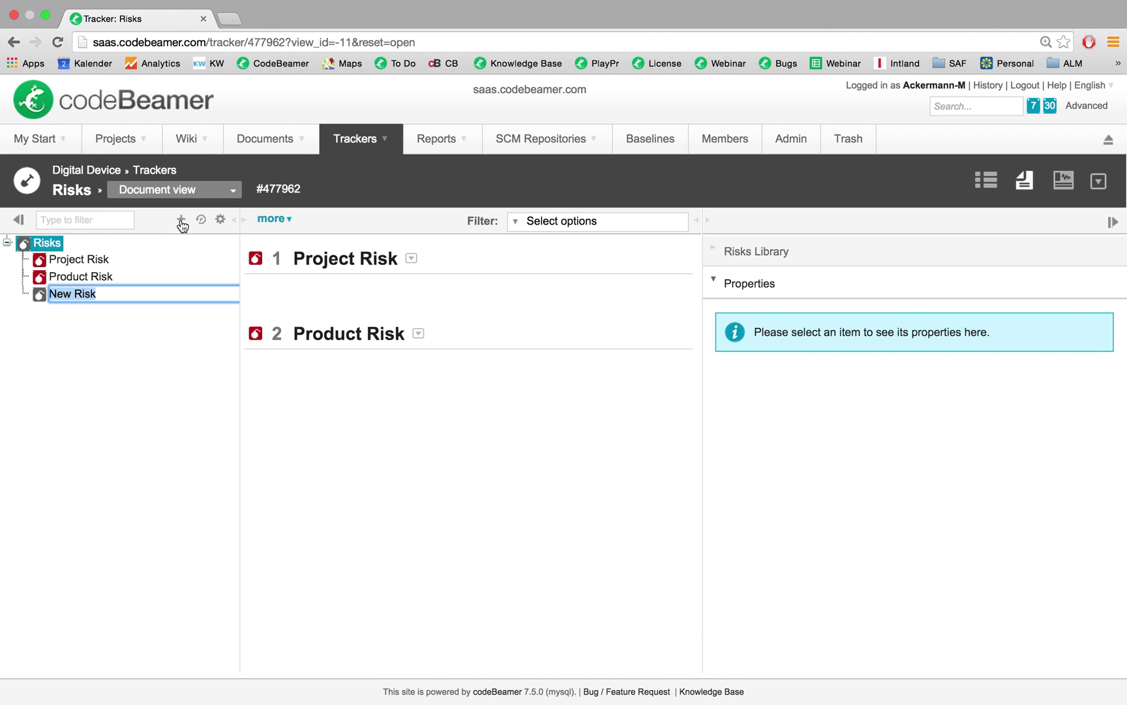
pyautogui.write('Business Risk')
pyautogui.press('Return')
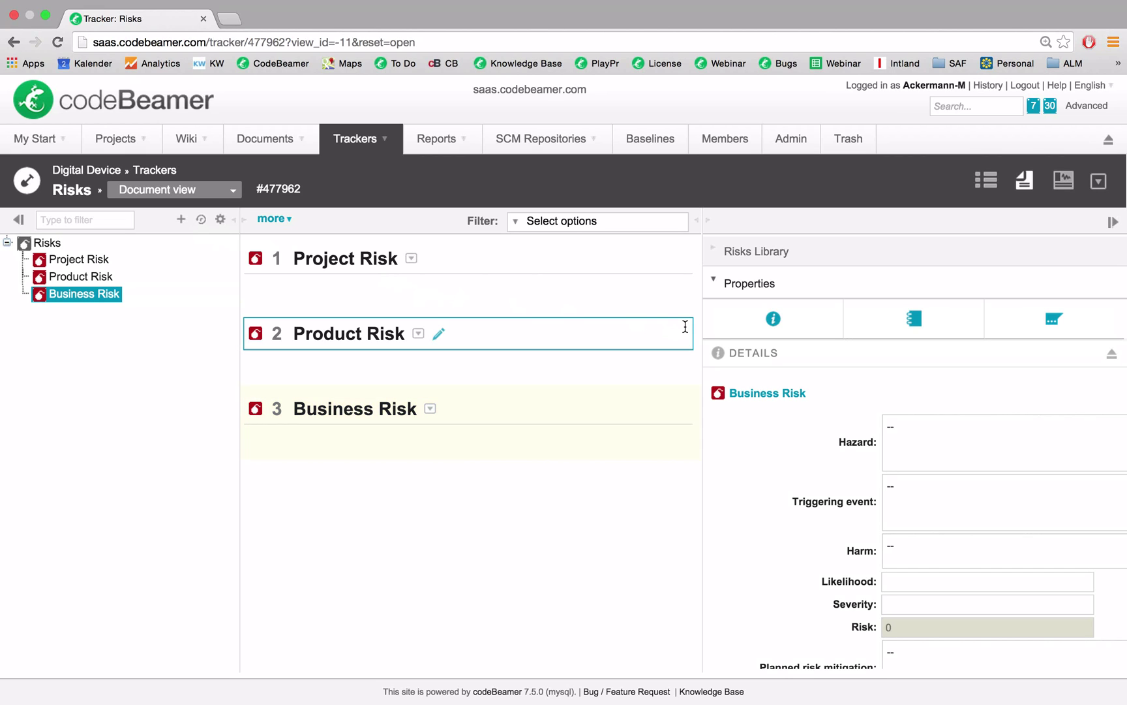
pyautogui.scroll(-2, 806, 471)
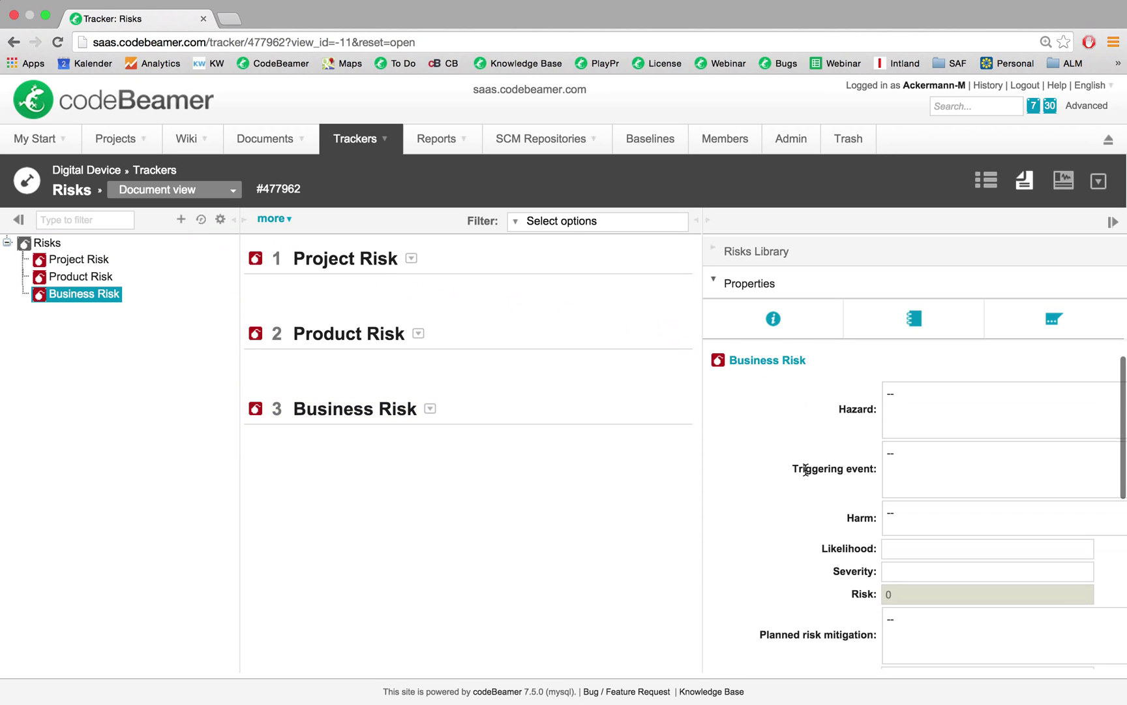
# - Set Business Risk's Likelihood to 5 and Severity to 6, and save
pyautogui.click(912, 535)
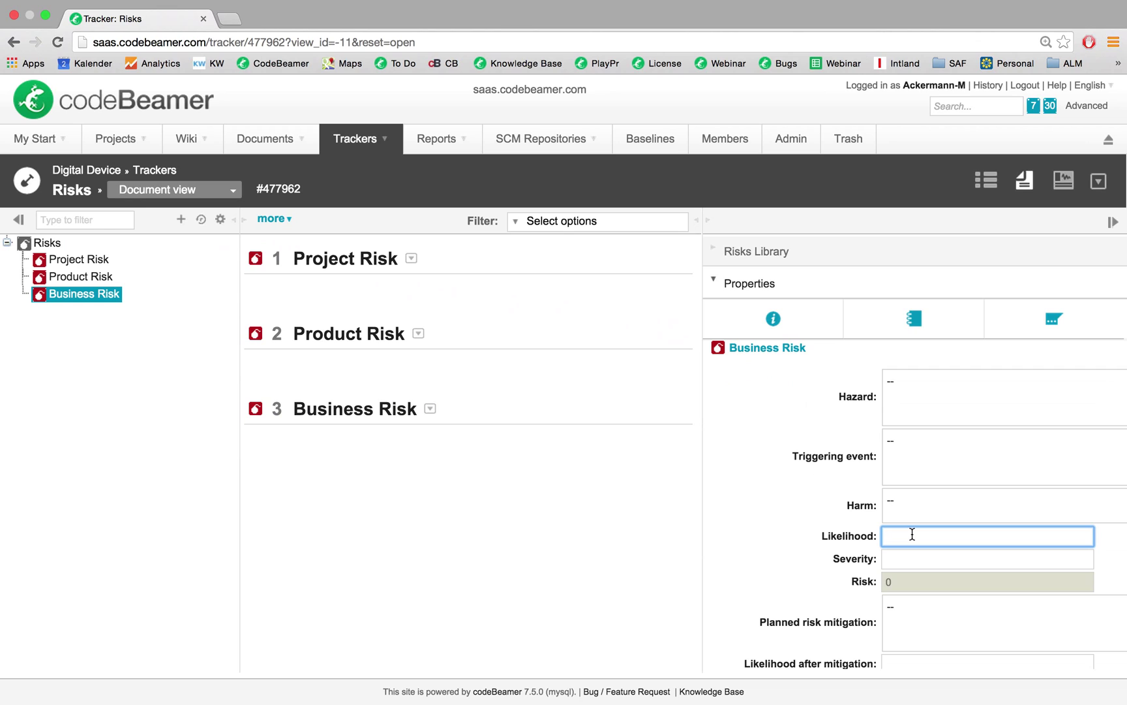
pyautogui.write('5')
pyautogui.click(816, 533)
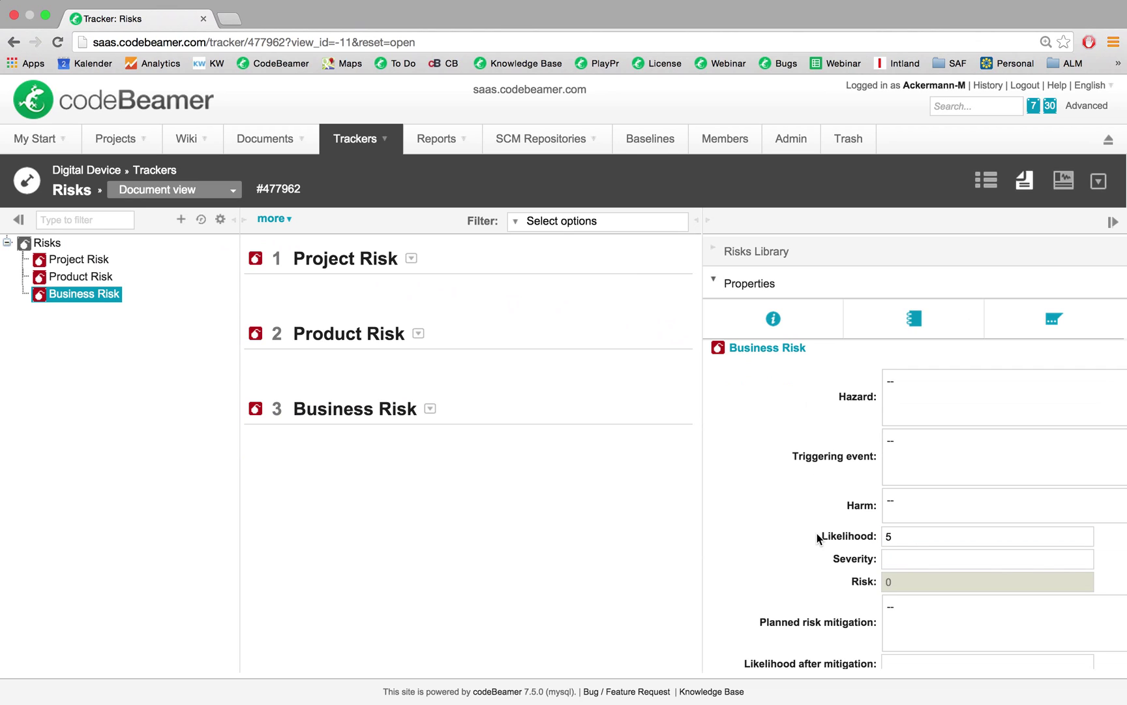
pyautogui.click(905, 556)
pyautogui.write('6')
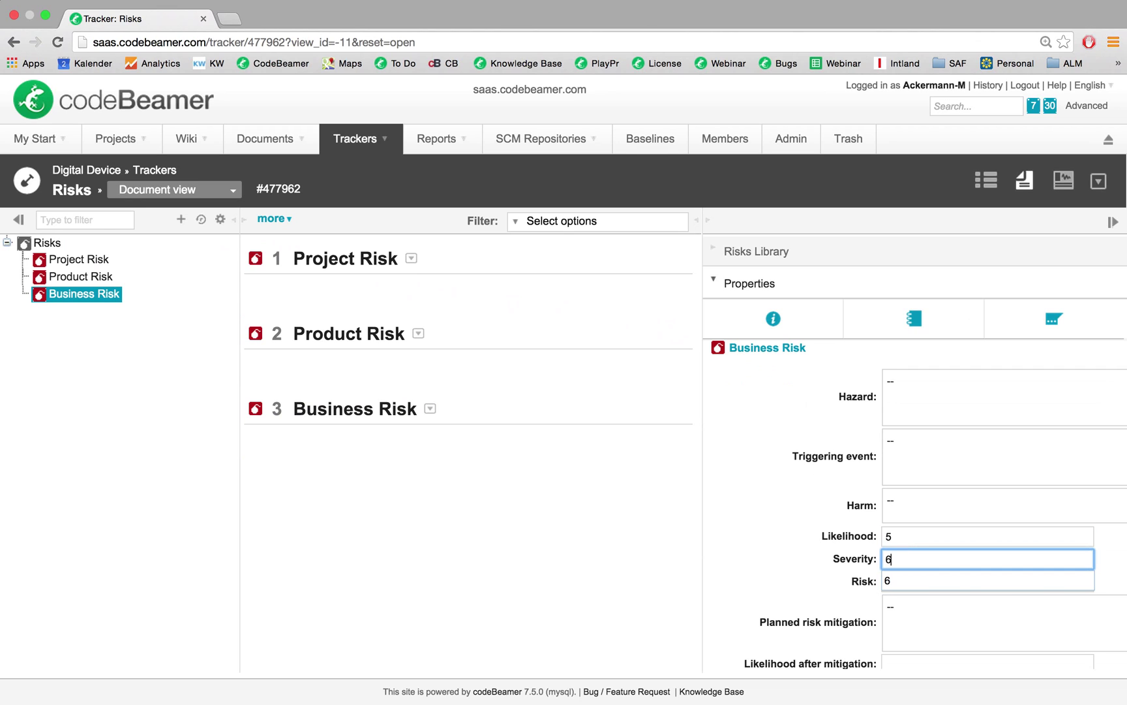
pyautogui.scroll(-3, 796, 536)
pyautogui.click(819, 524)
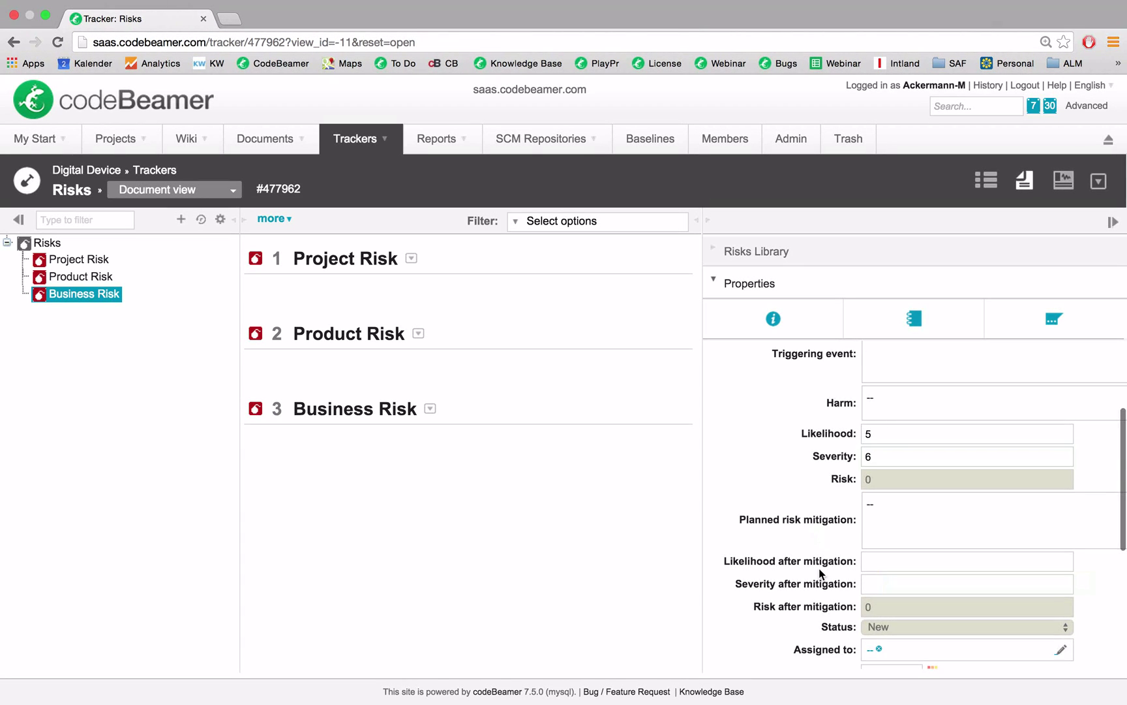
pyautogui.scroll(-6, 820, 571)
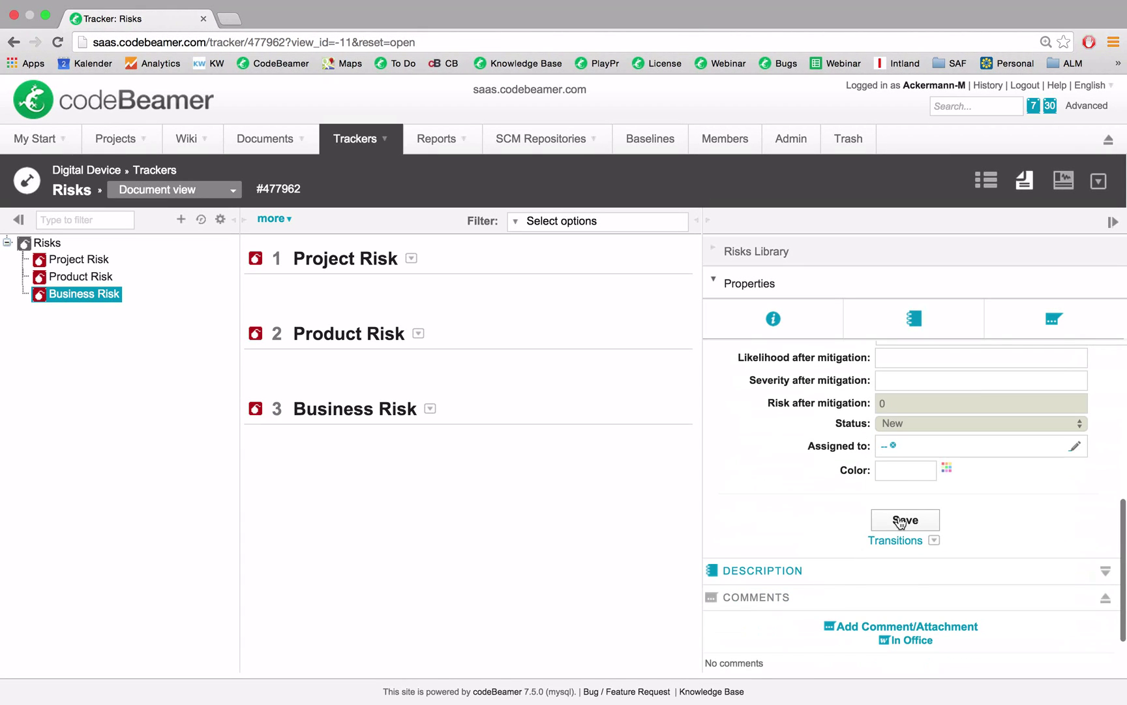
pyautogui.click(900, 521)
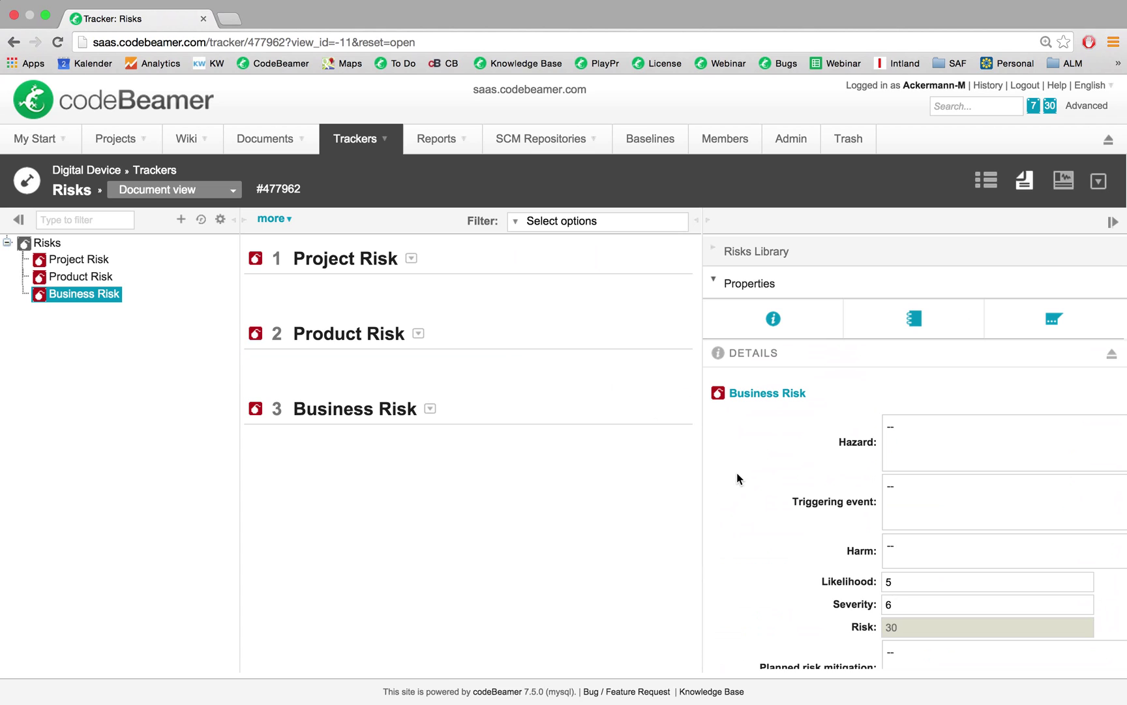
pyautogui.scroll(-3, 736, 472)
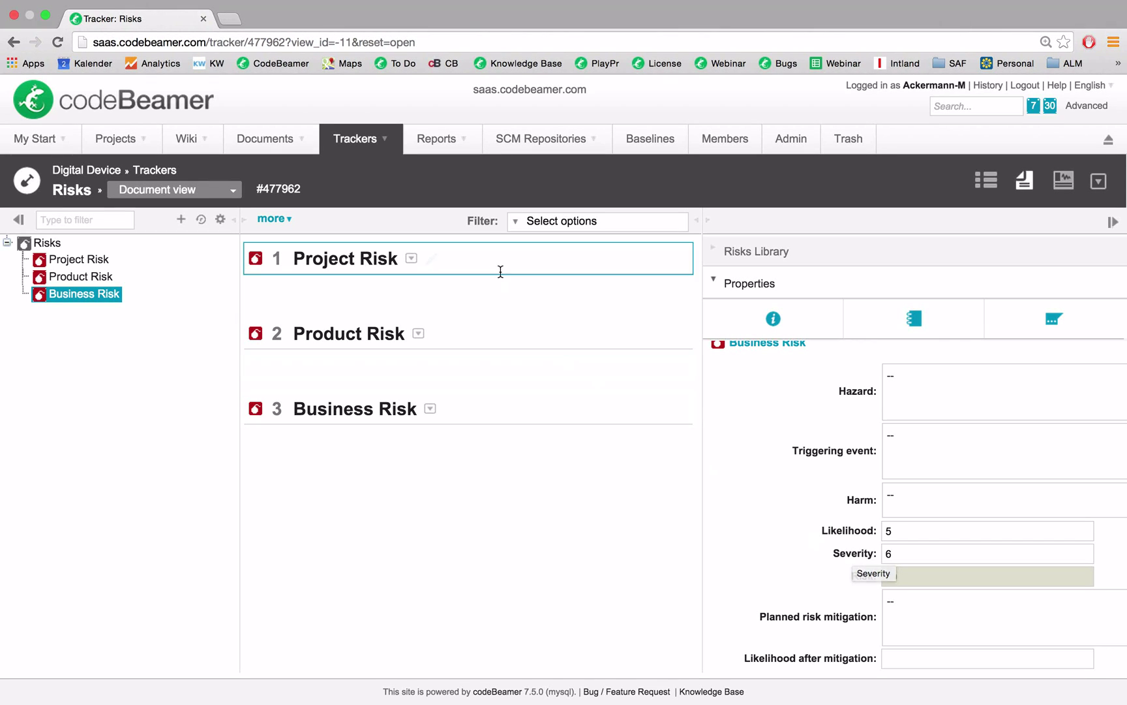
# - Open the Functional Requirements tracker and bring up the Tablet requirement's Choose Risks list
pyautogui.click(385, 142)
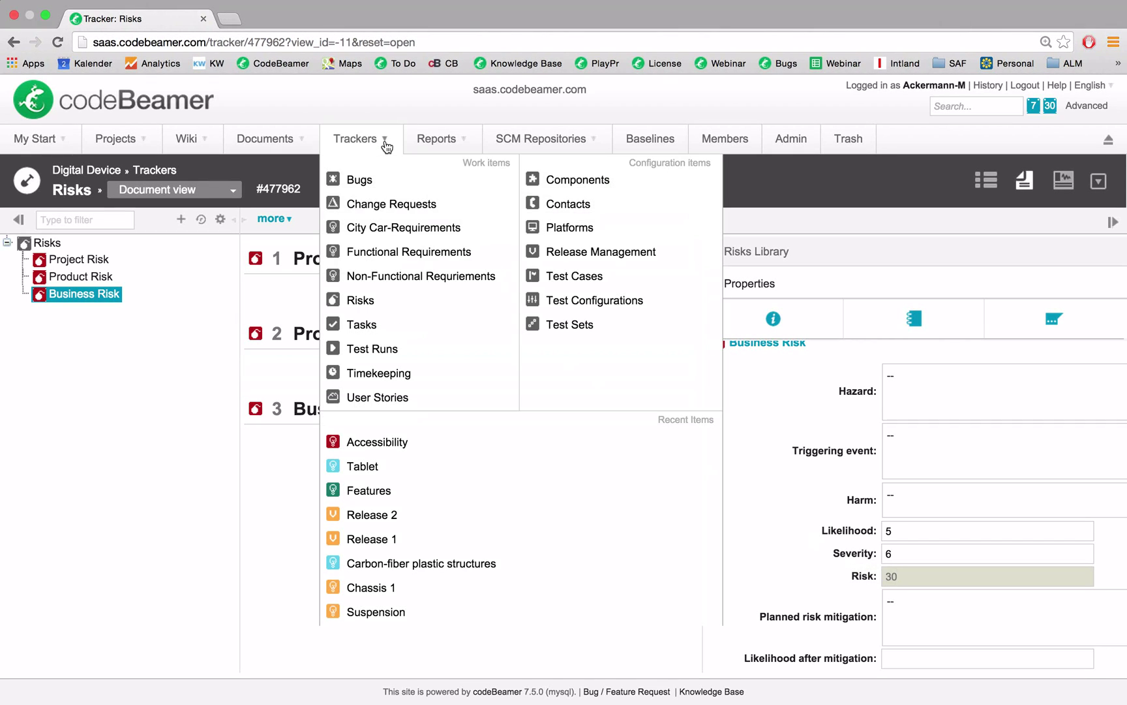
pyautogui.click(415, 254)
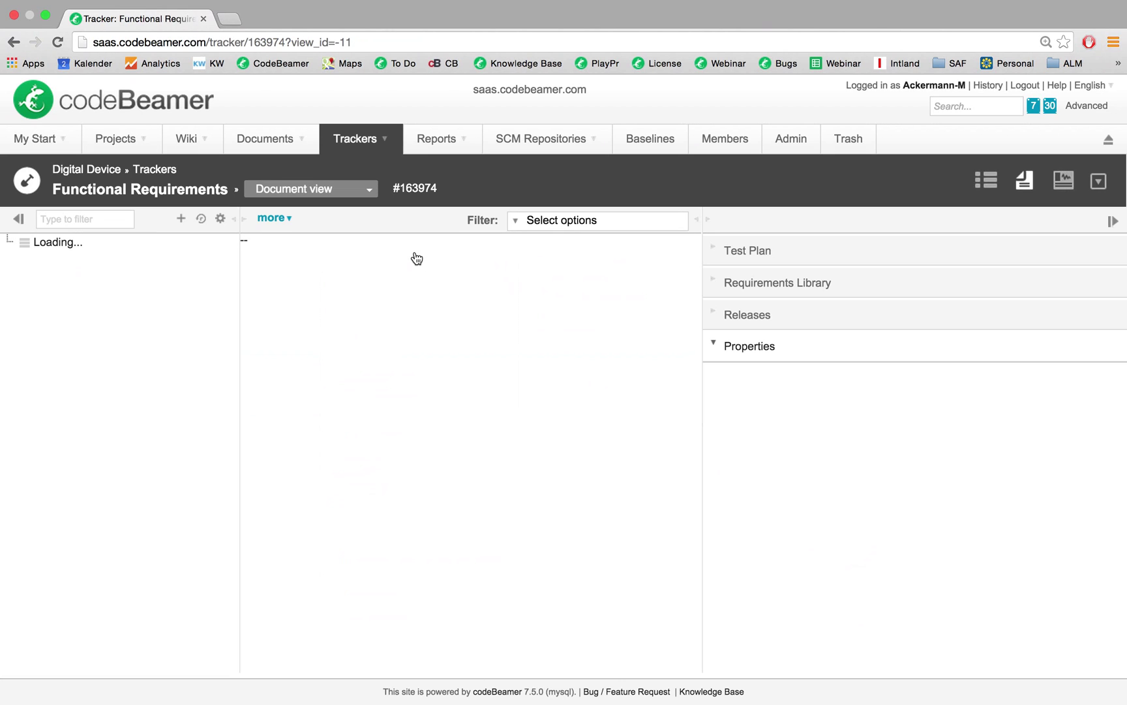
pyautogui.click(7, 241)
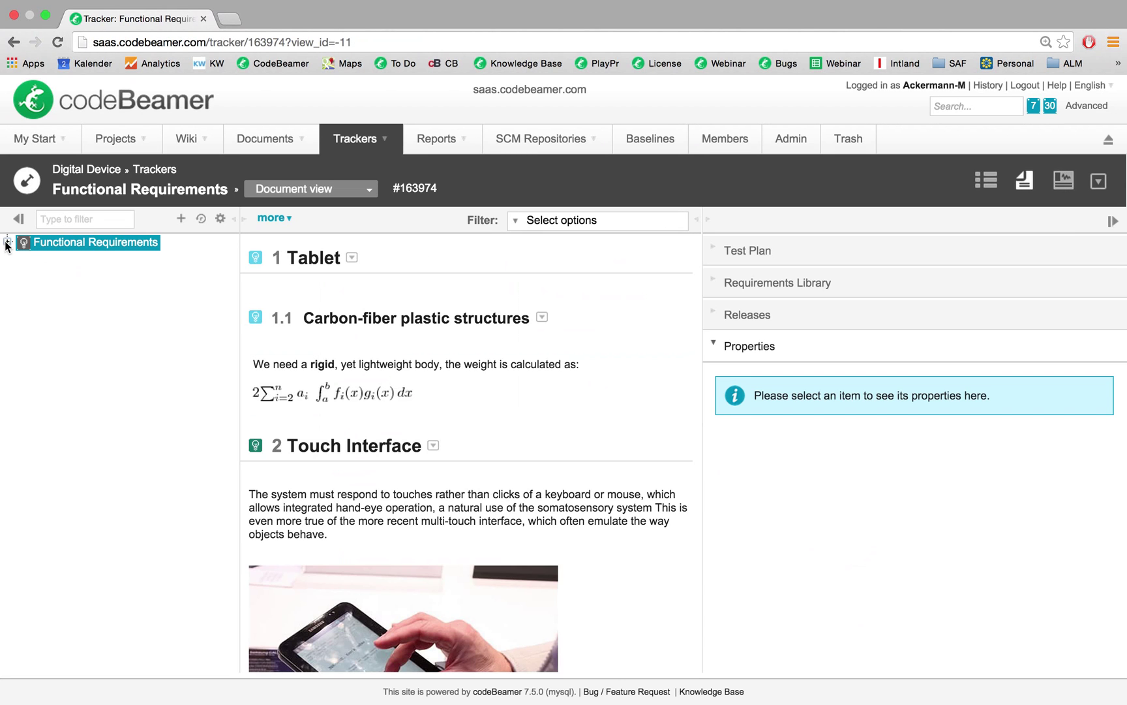
pyautogui.click(24, 259)
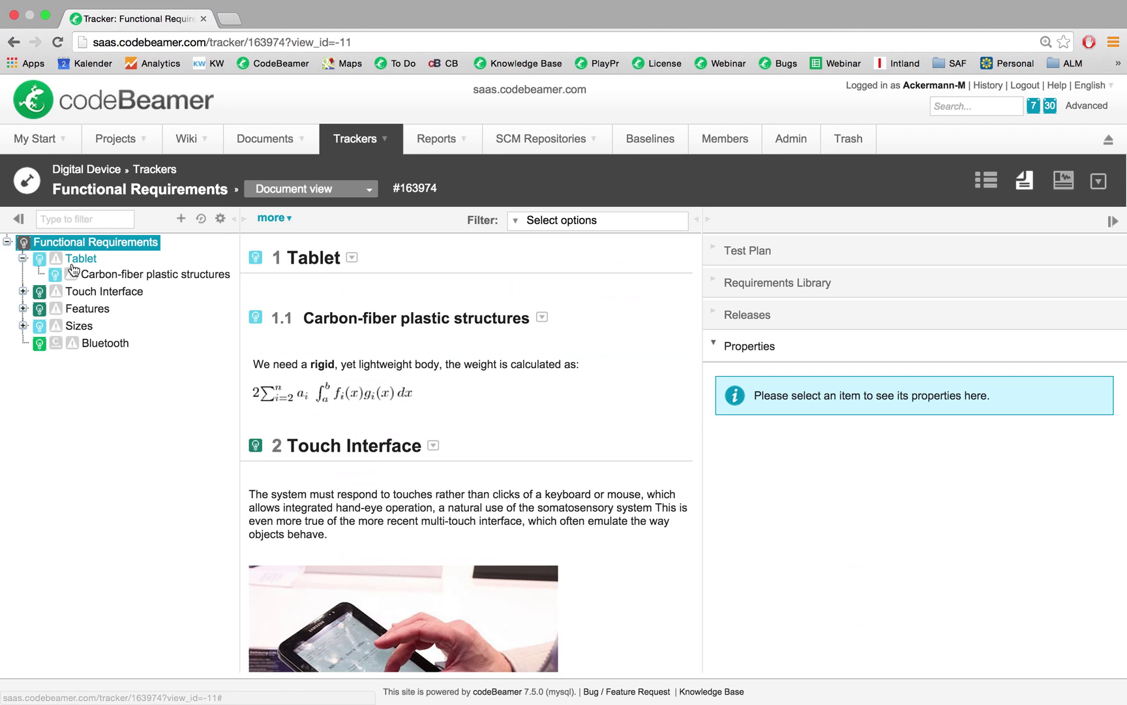
pyautogui.click(73, 259)
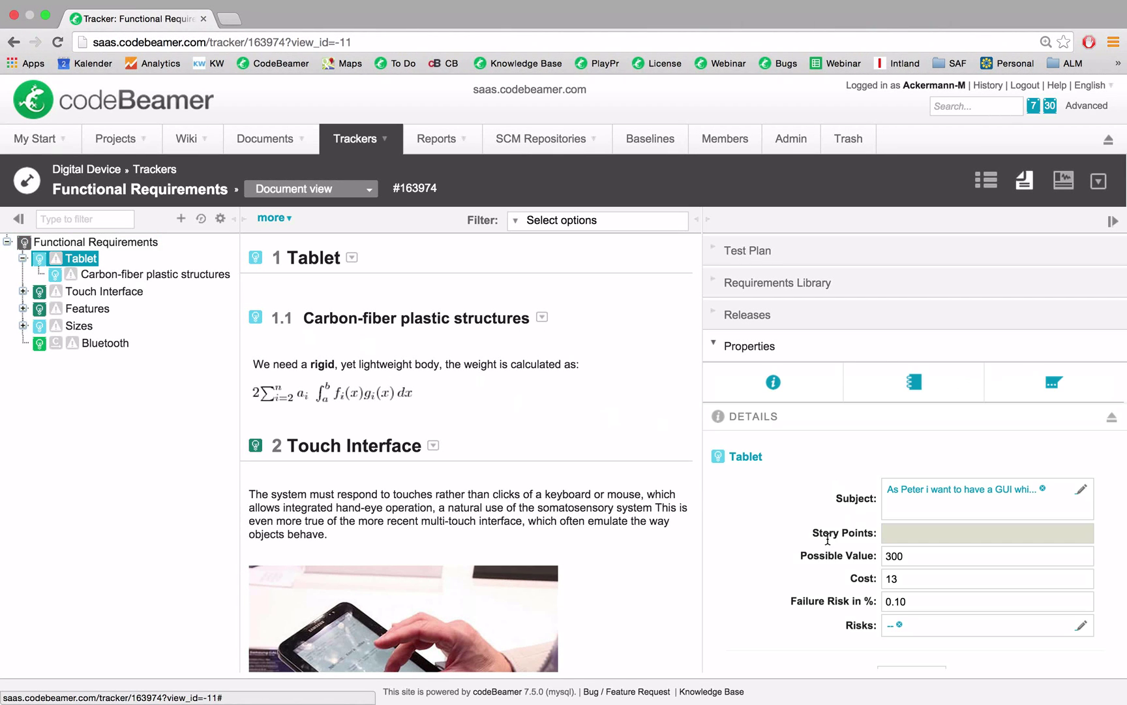
pyautogui.scroll(-1, 813, 550)
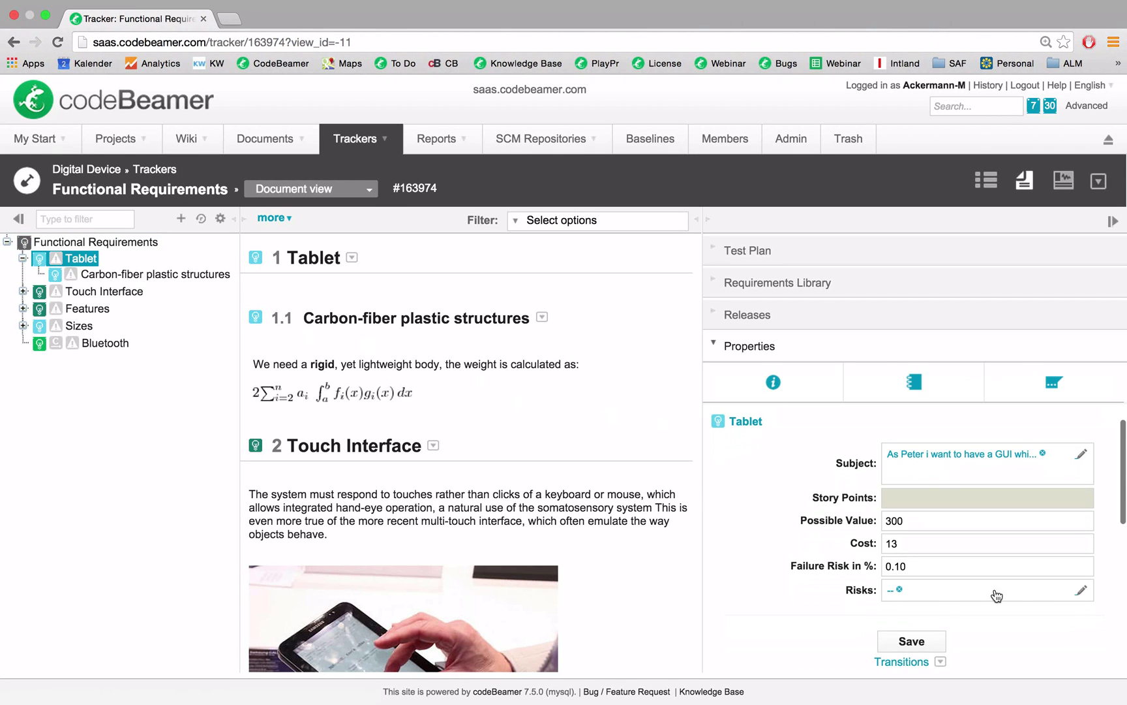
pyautogui.click(1081, 591)
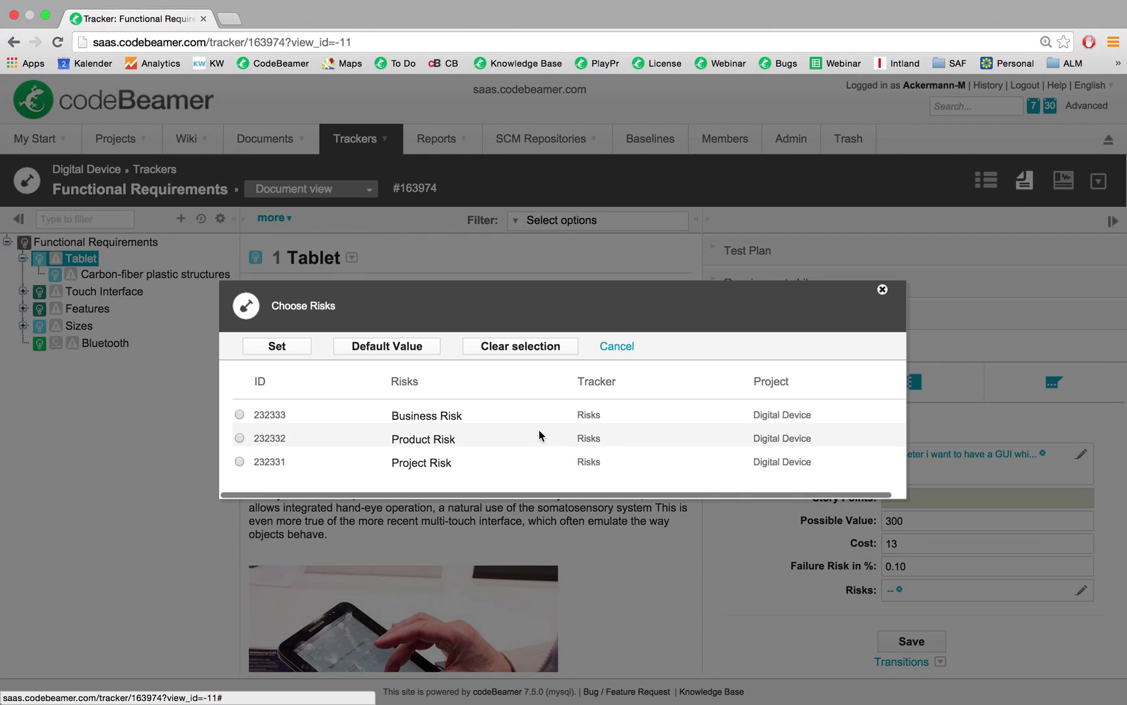
# - Set Project Risk in Tablet's Risks field and save the requirement
pyautogui.click(239, 438)
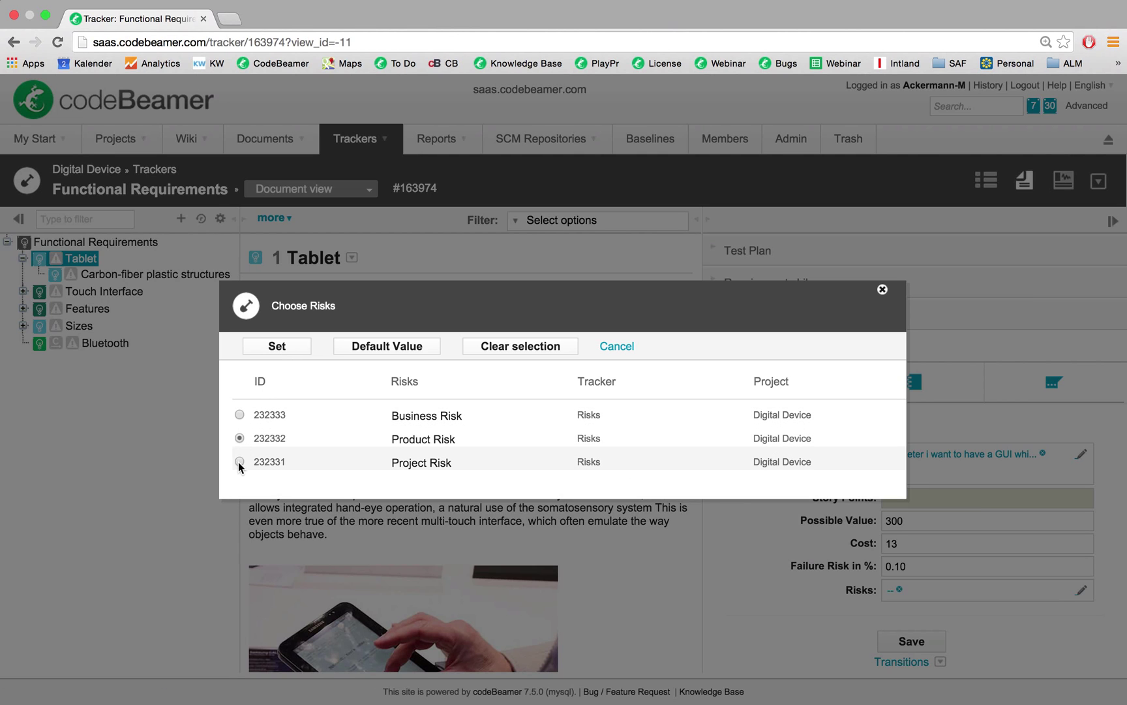
pyautogui.click(240, 462)
pyautogui.click(278, 345)
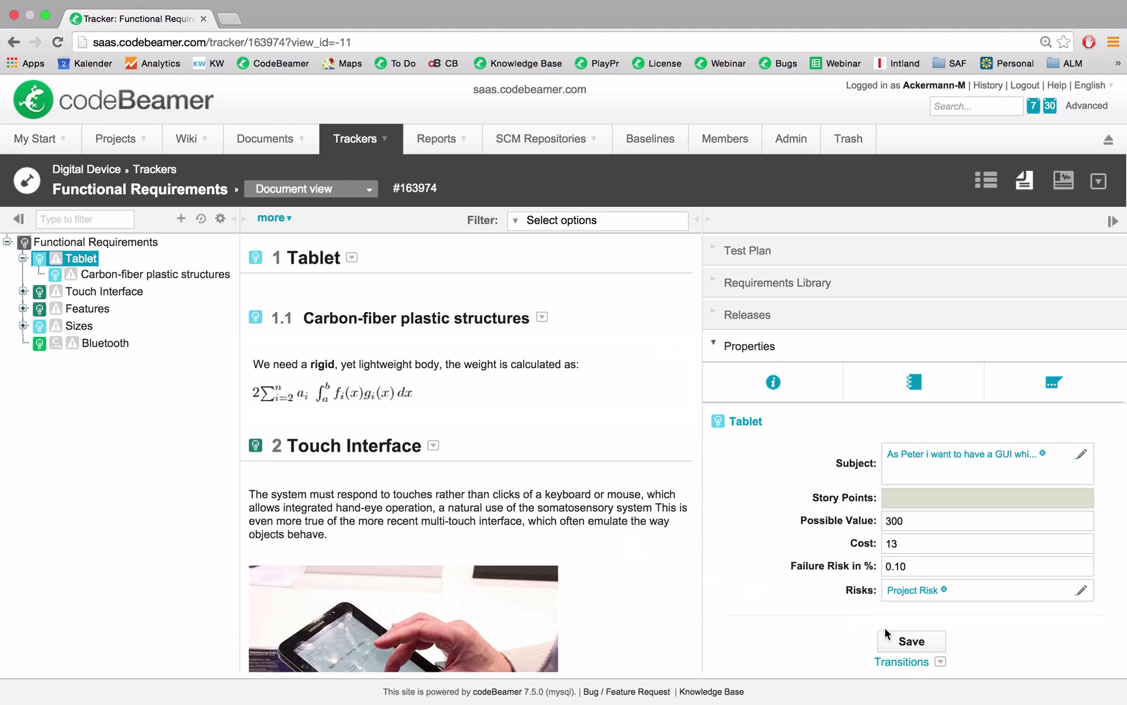
pyautogui.click(932, 646)
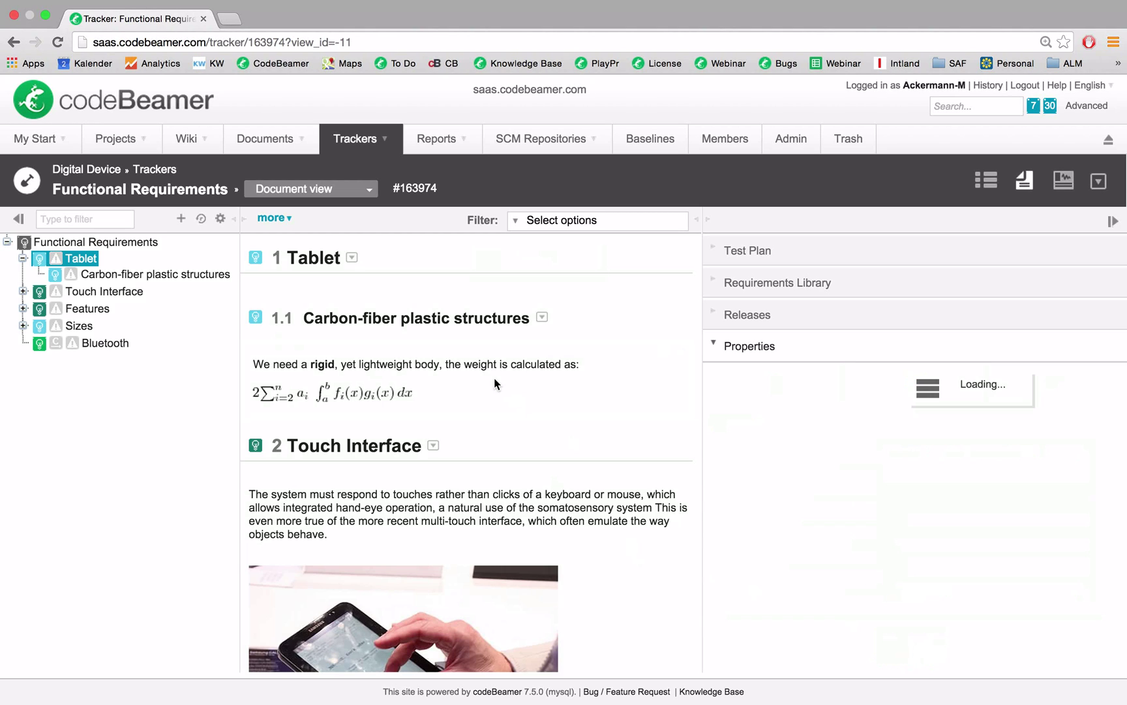
# - Link the Carbon-fiber plastic structures requirement to Product Risk and save
pyautogui.click(344, 320)
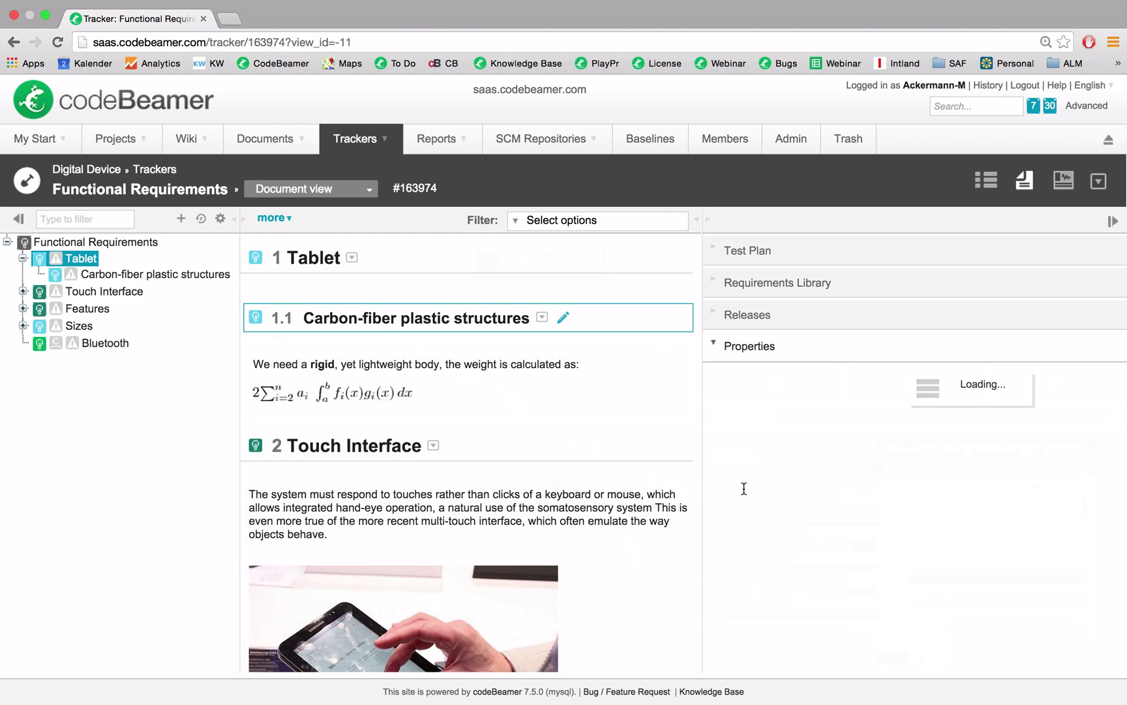
pyautogui.scroll(-2, 904, 656)
pyautogui.scroll(-5, 903, 657)
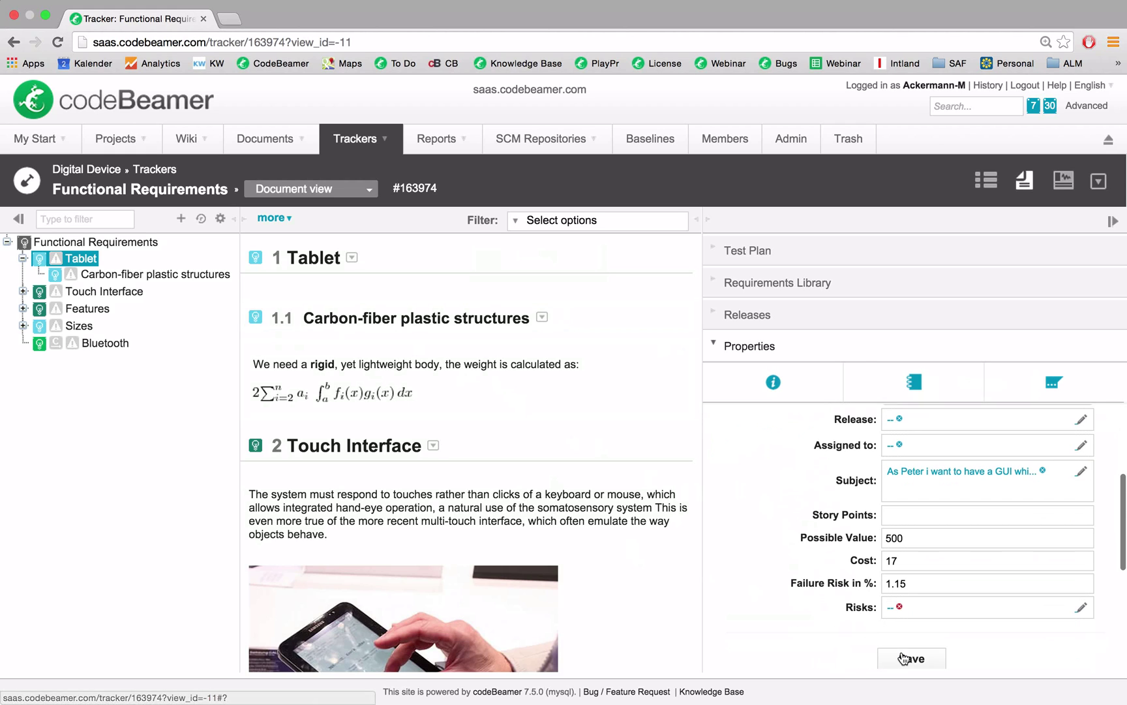
pyautogui.click(912, 610)
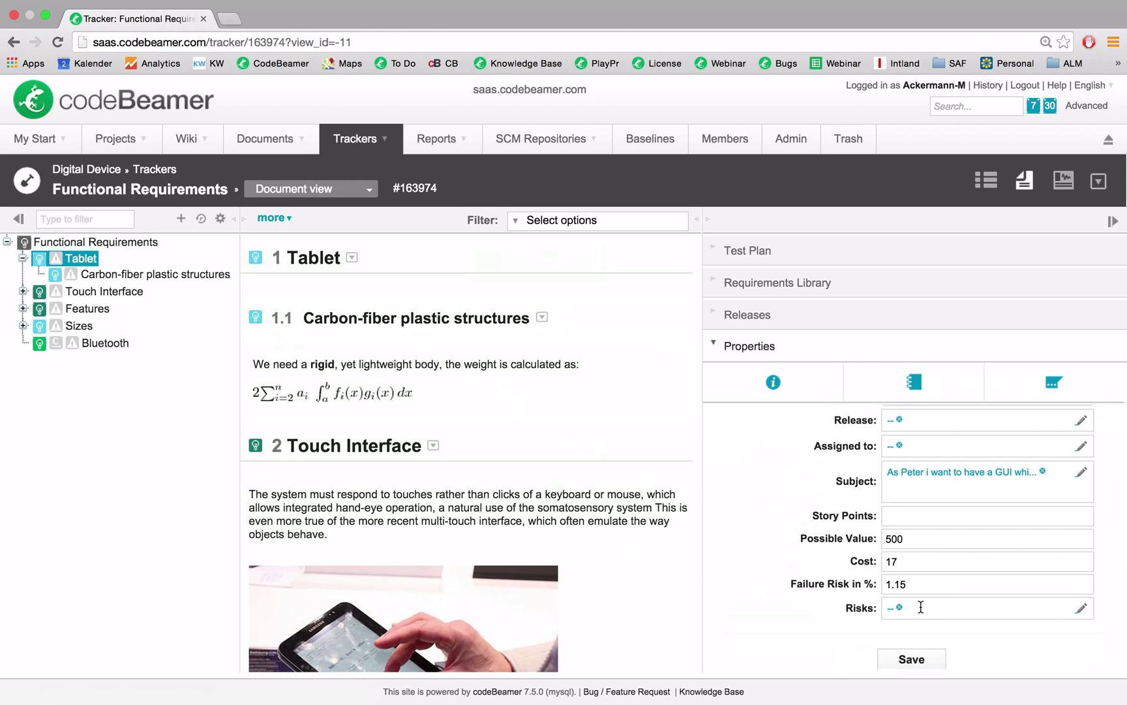
pyautogui.write('pro')
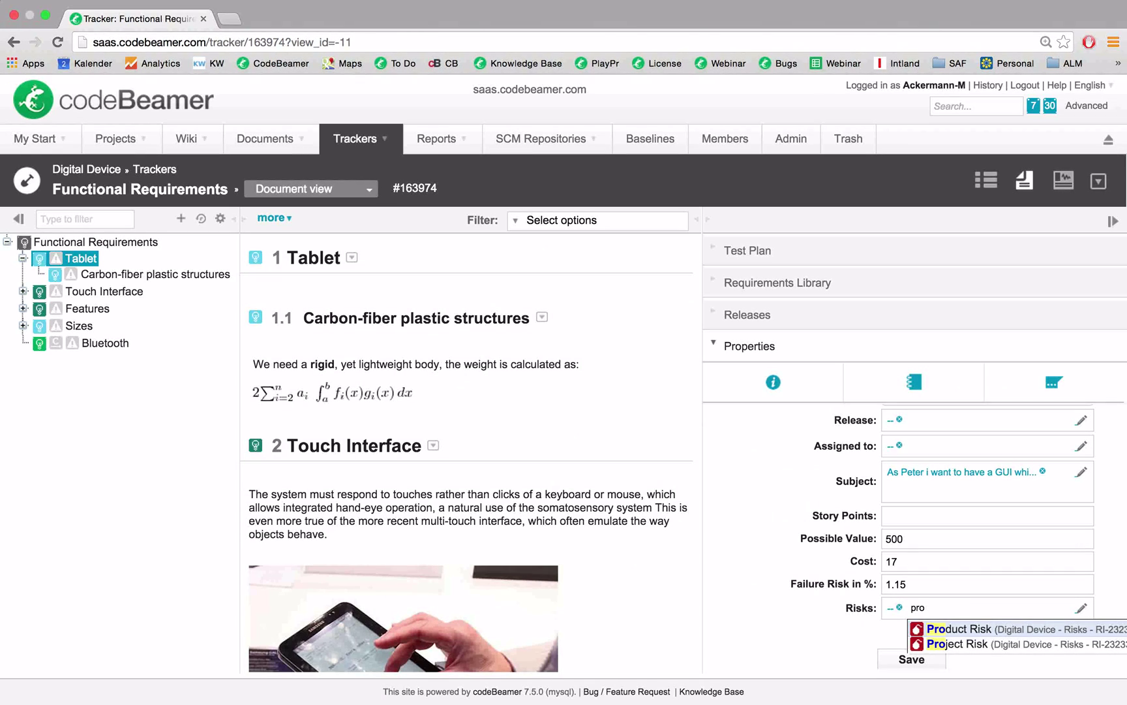
pyautogui.press('Return')
pyautogui.click(913, 659)
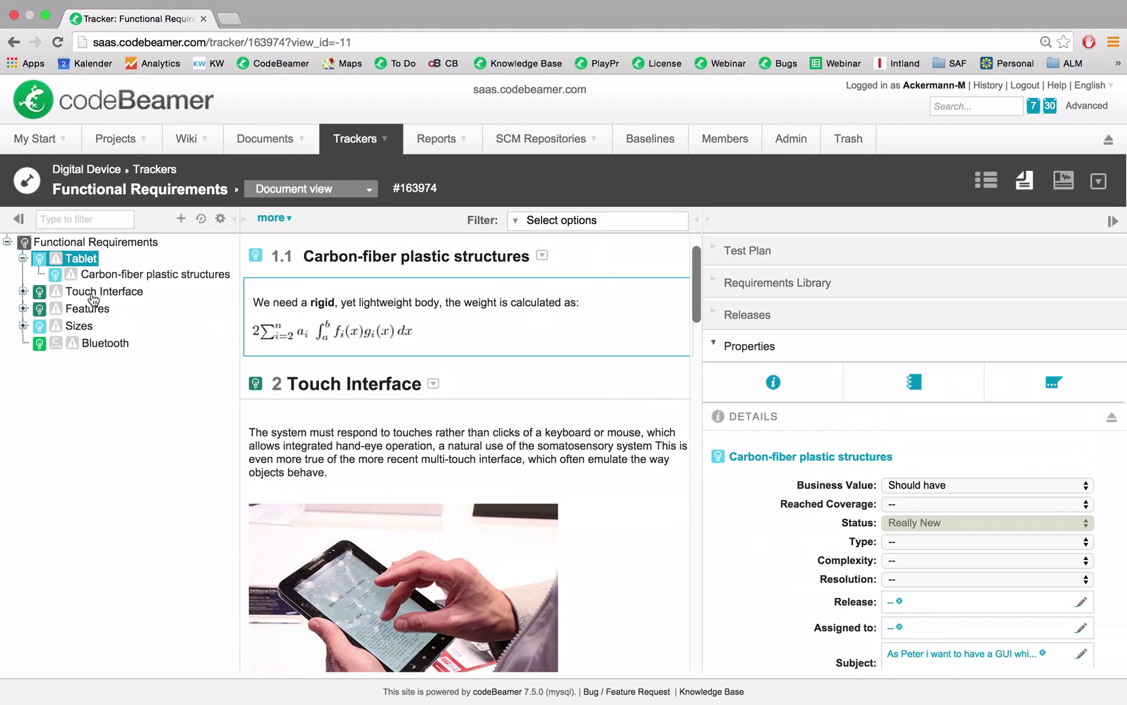
# - Link the Touch Interface requirement to Business Risk and save
pyautogui.click(92, 296)
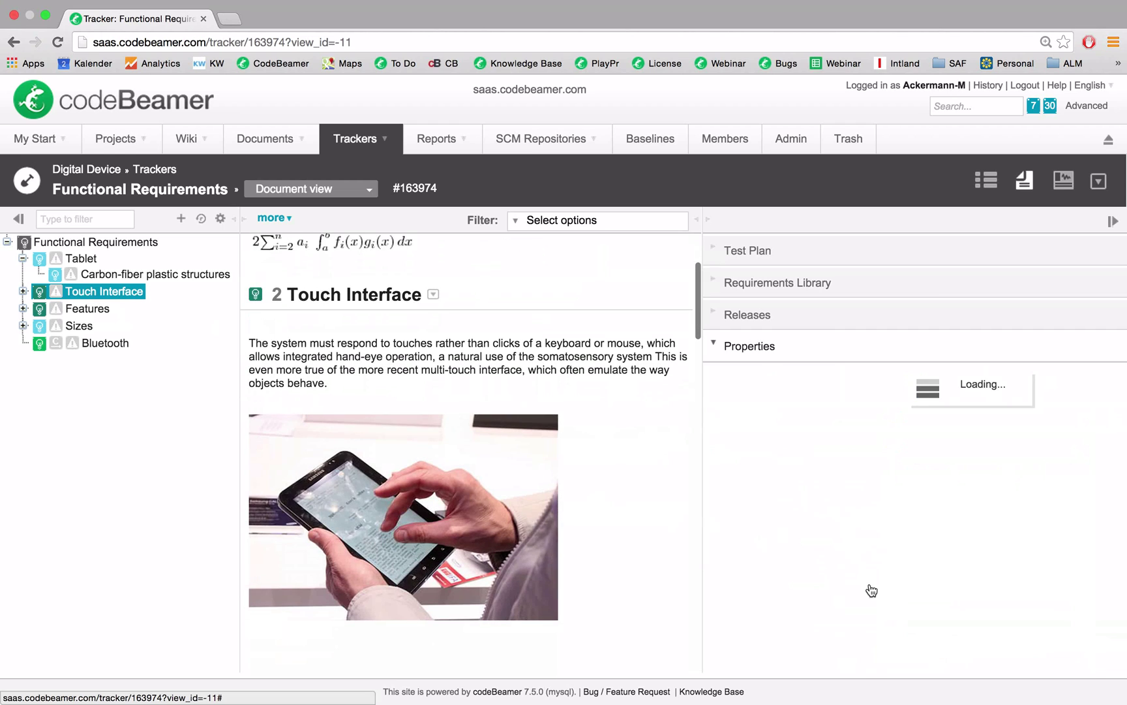
pyautogui.scroll(-5, 903, 620)
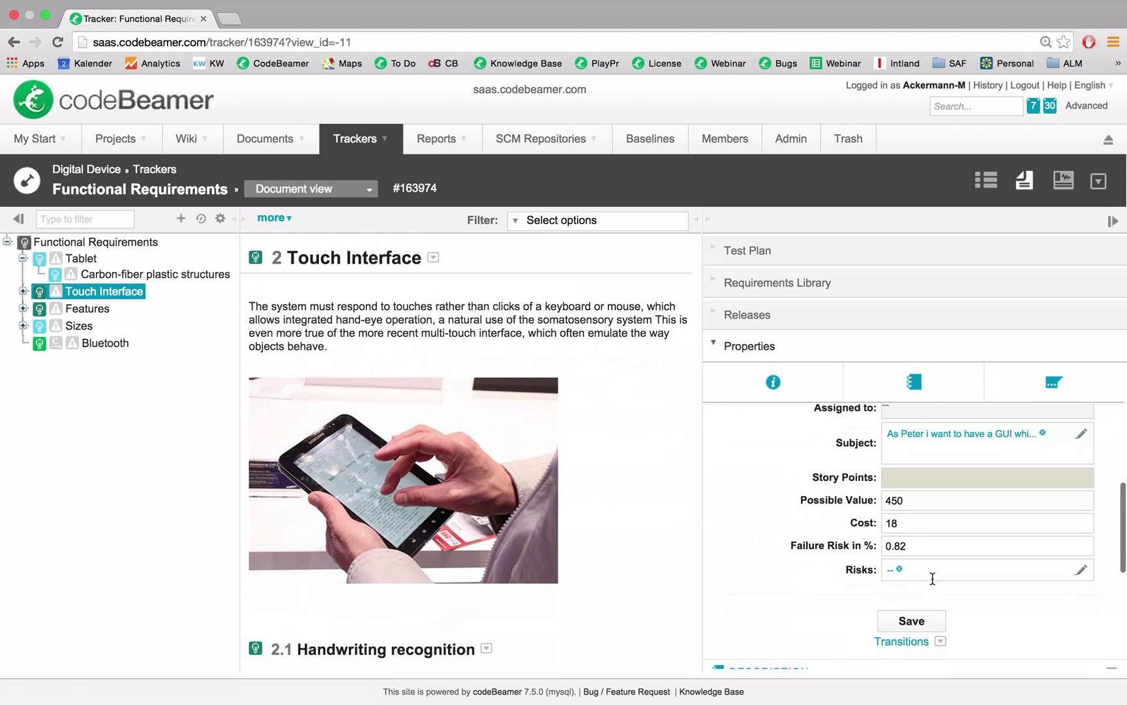
pyautogui.click(932, 568)
pyautogui.write('busi')
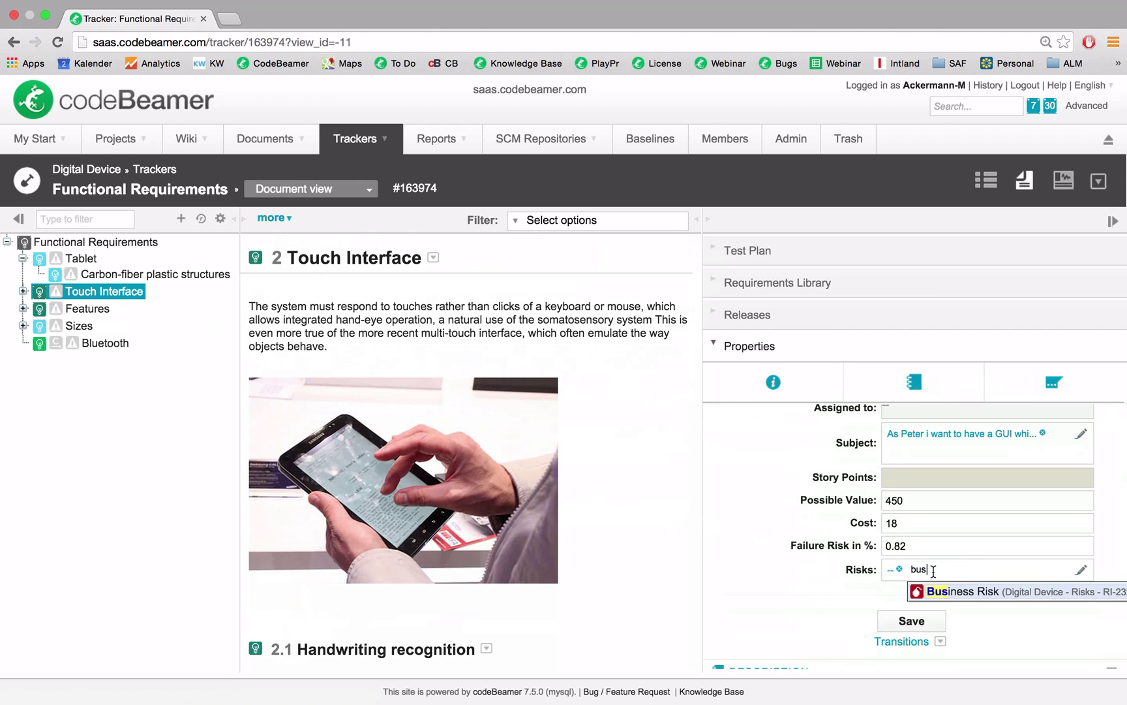
pyautogui.click(940, 590)
pyautogui.click(917, 616)
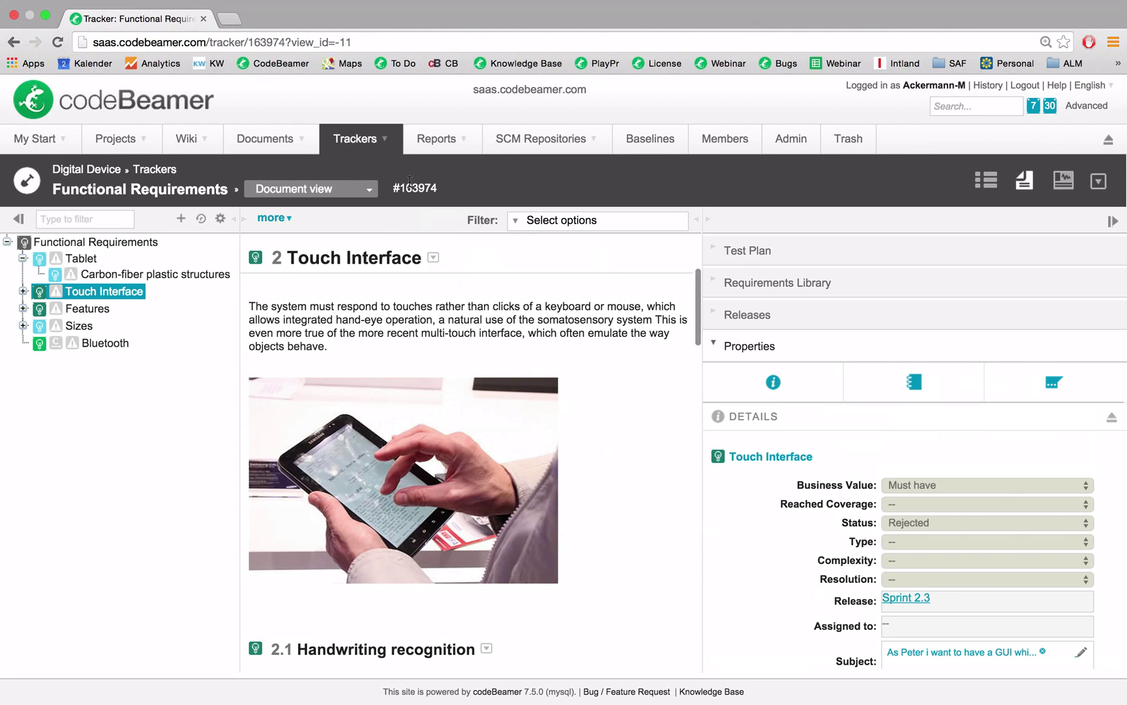
pyautogui.click(389, 147)
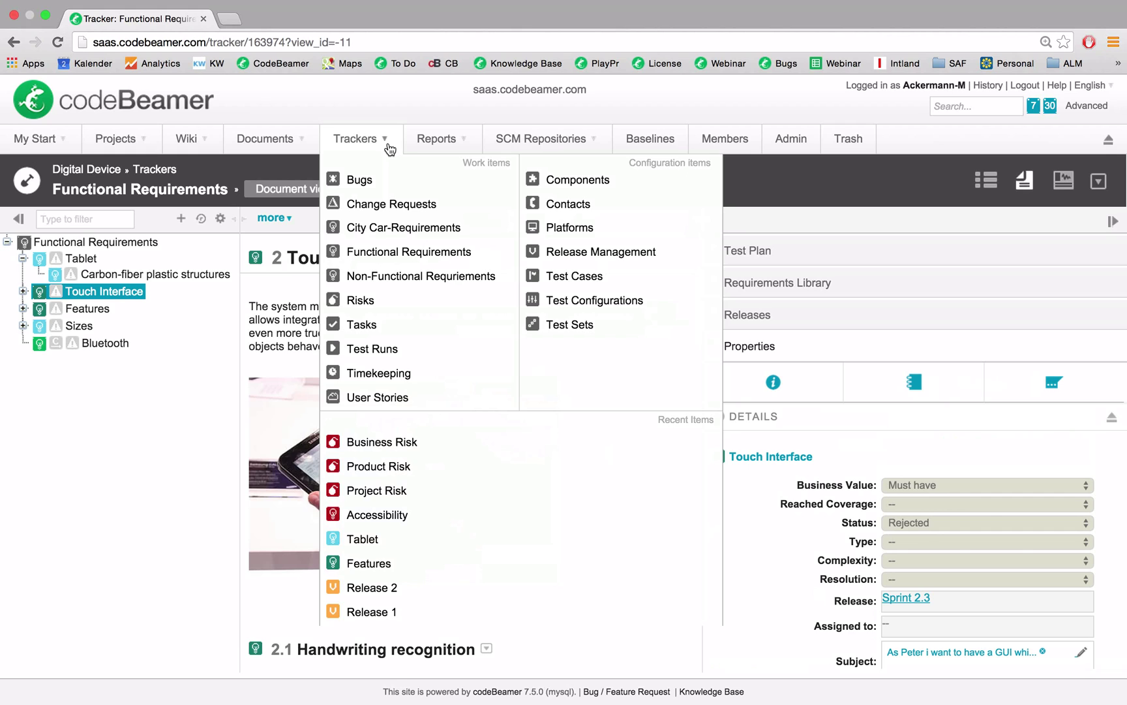
# - In Non-Functional Requirements, link Accessibility to Business Risk and save
pyautogui.click(421, 276)
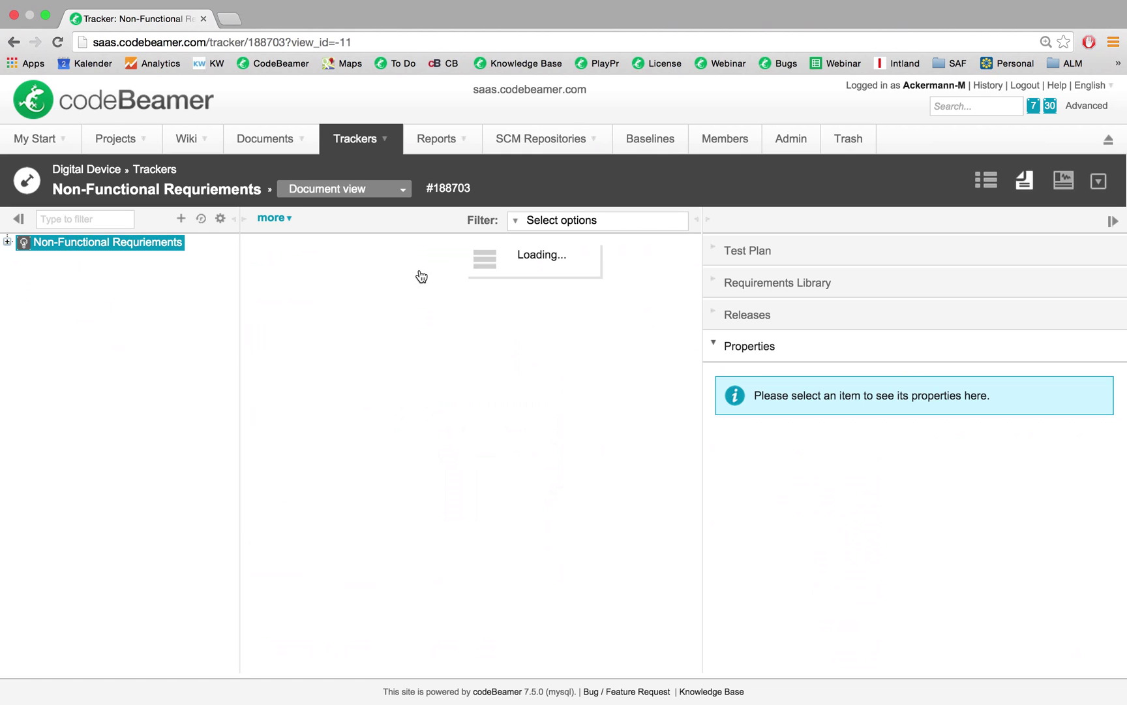
pyautogui.click(7, 241)
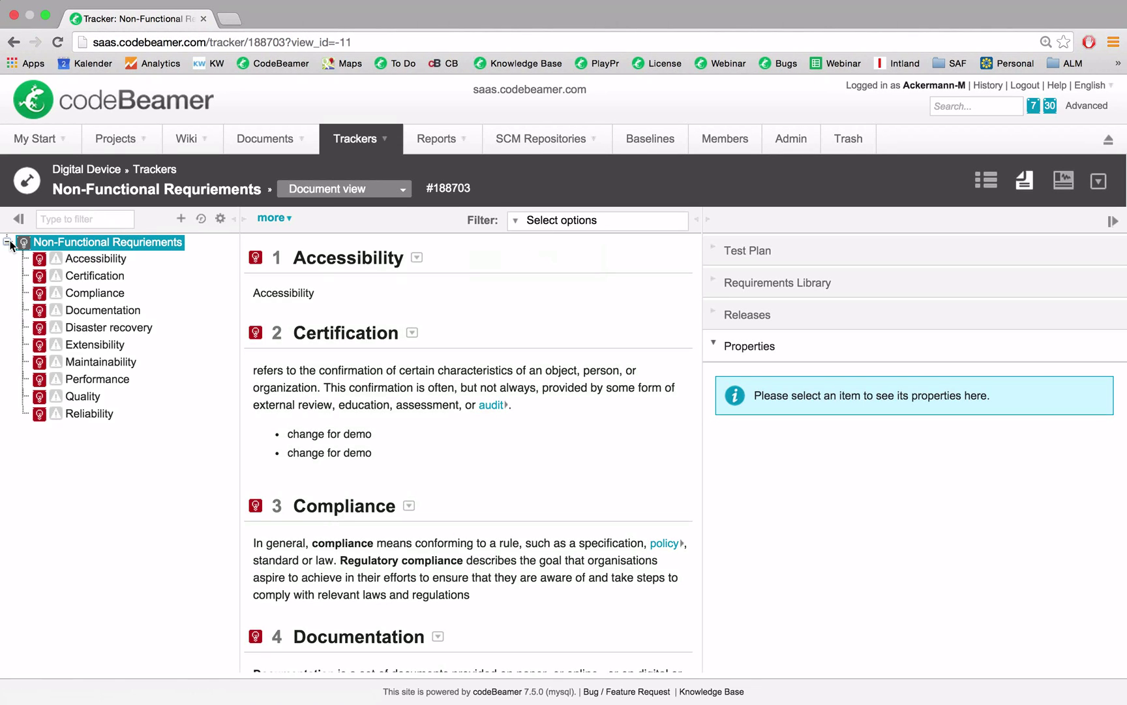
pyautogui.click(85, 264)
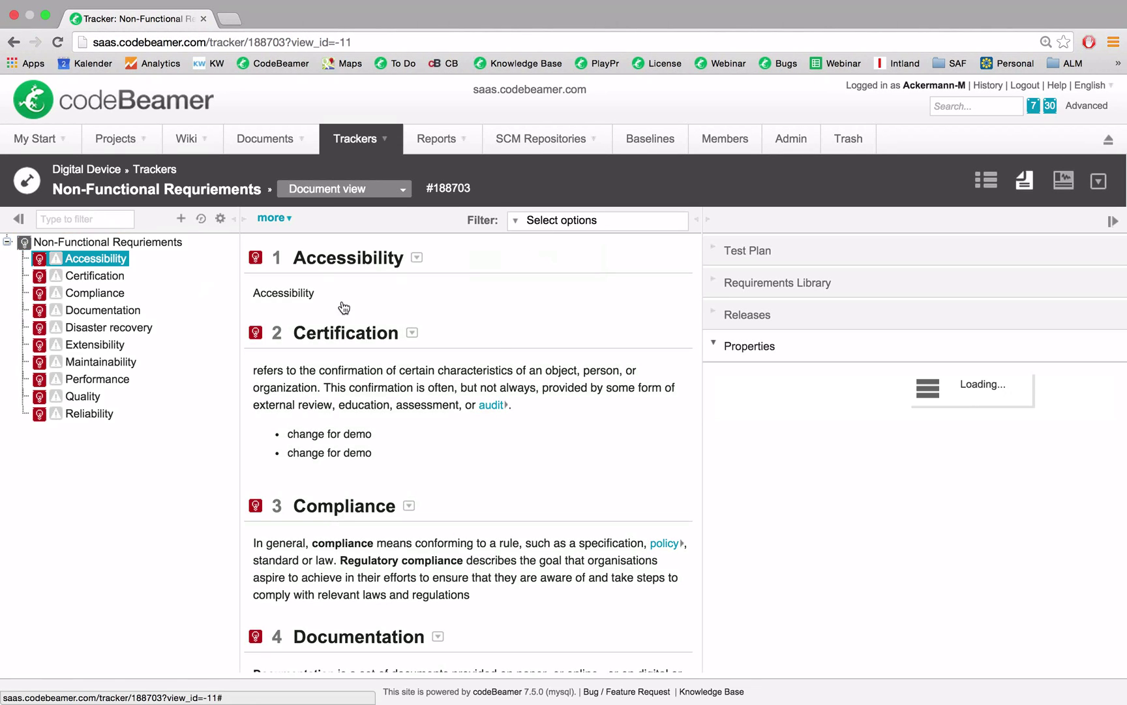
pyautogui.scroll(-2, 913, 535)
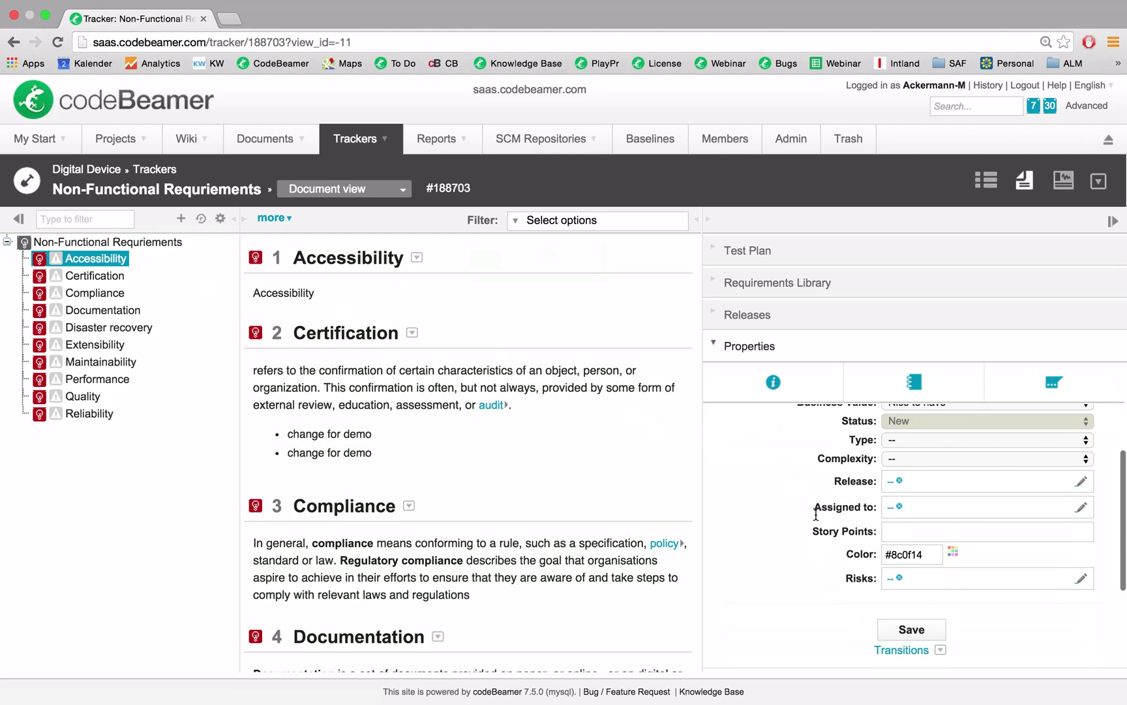
pyautogui.click(978, 581)
pyautogui.write('busi')
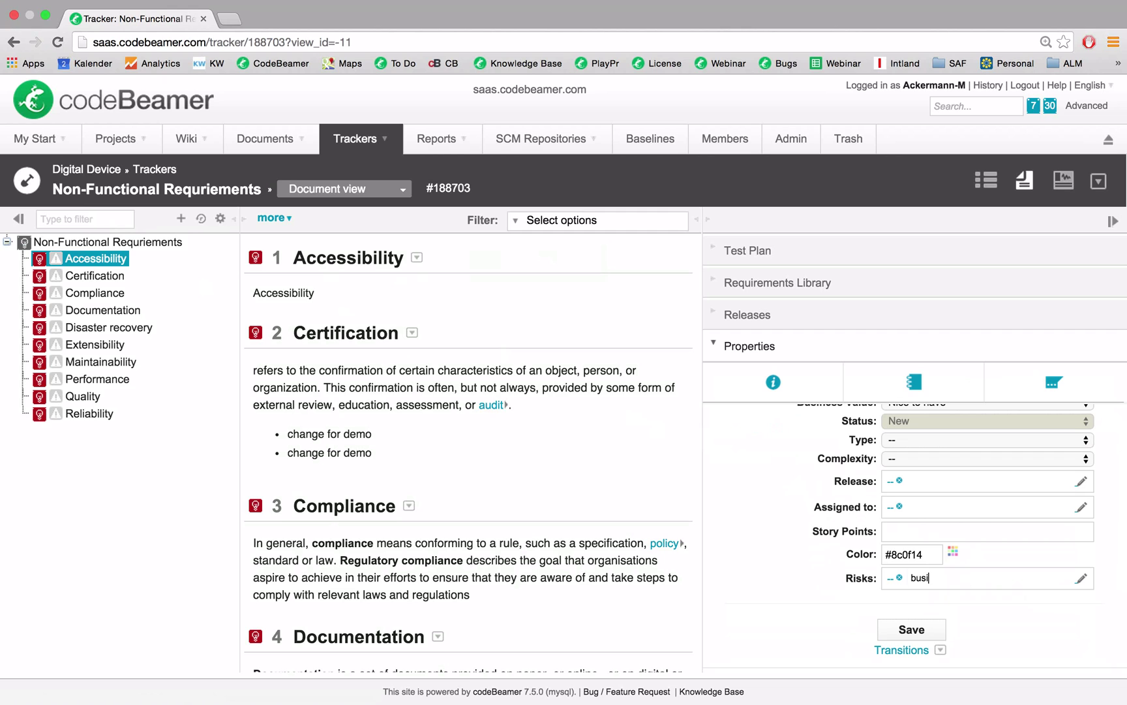
pyautogui.press('Return')
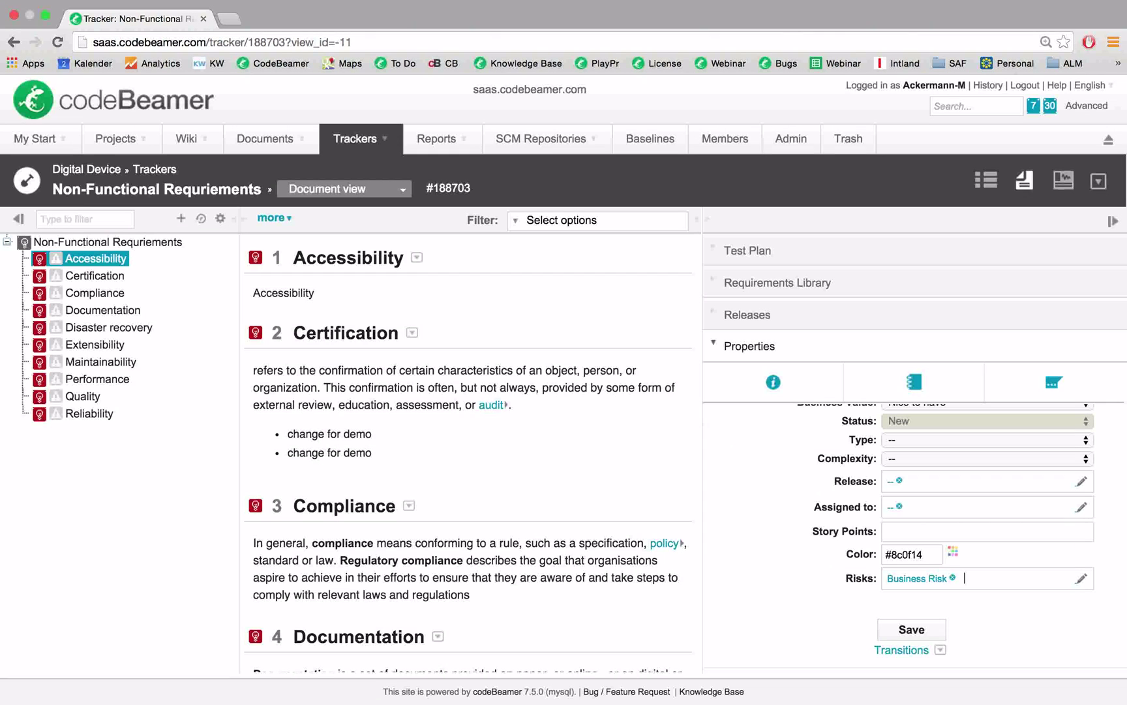
pyautogui.click(911, 630)
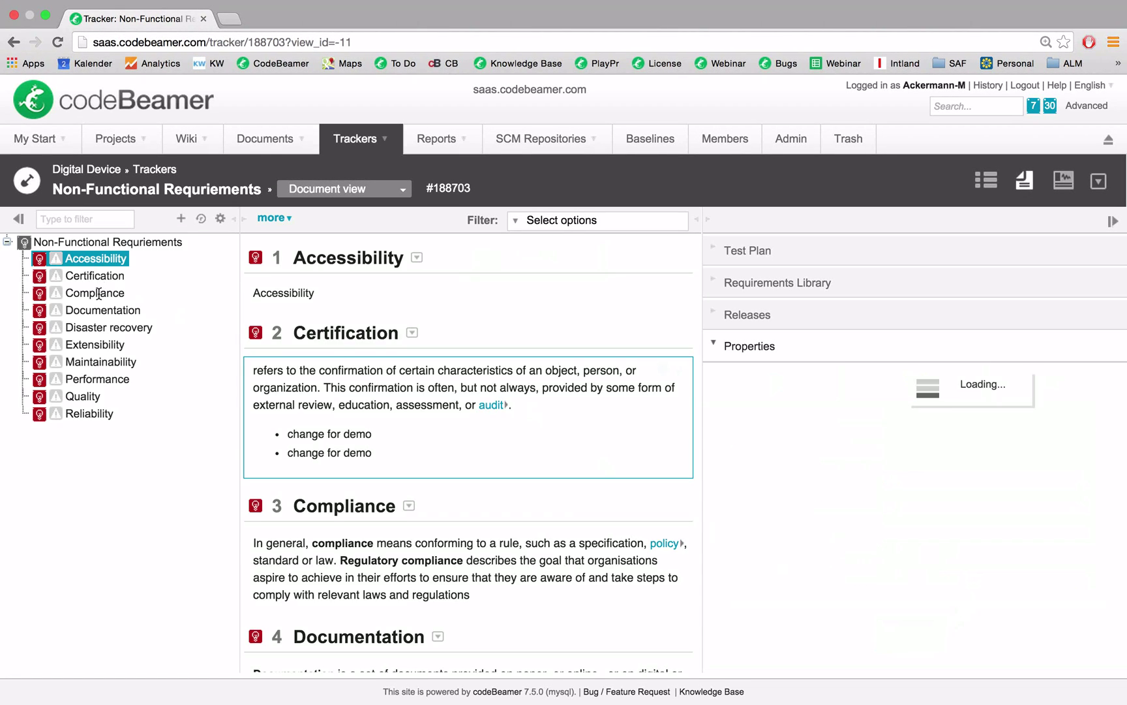
# - Link the Compliance requirement to Project Risk and save
pyautogui.click(97, 293)
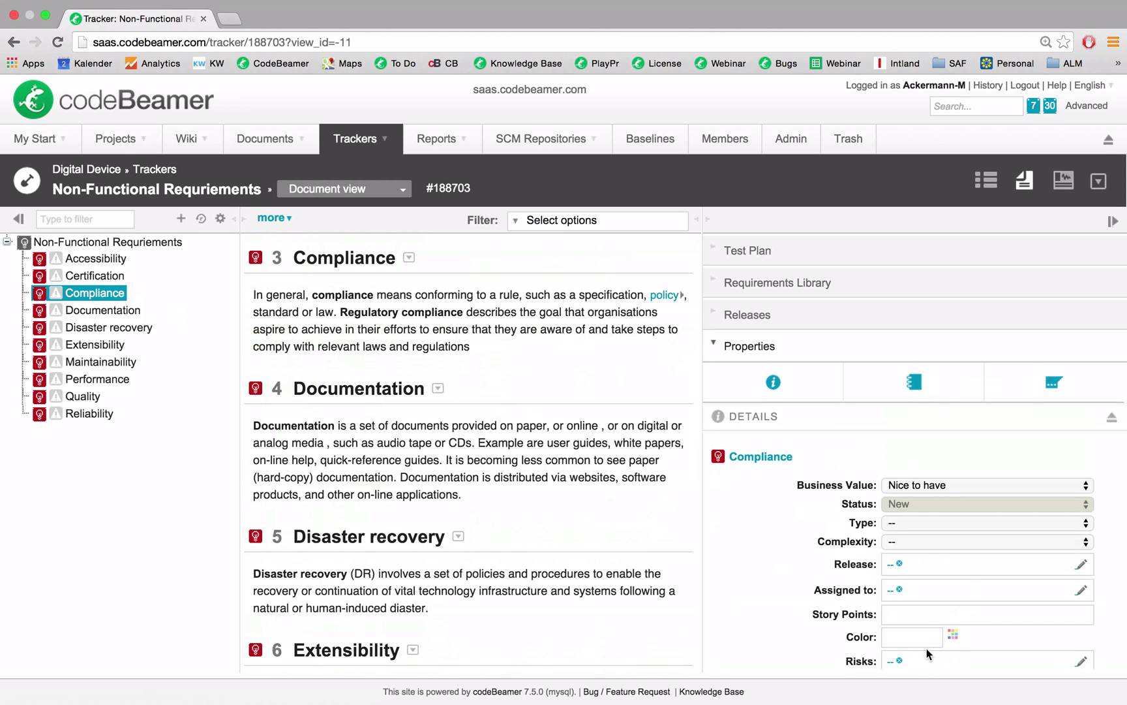
pyautogui.scroll(-3, 926, 648)
pyautogui.click(924, 562)
pyautogui.write('pr')
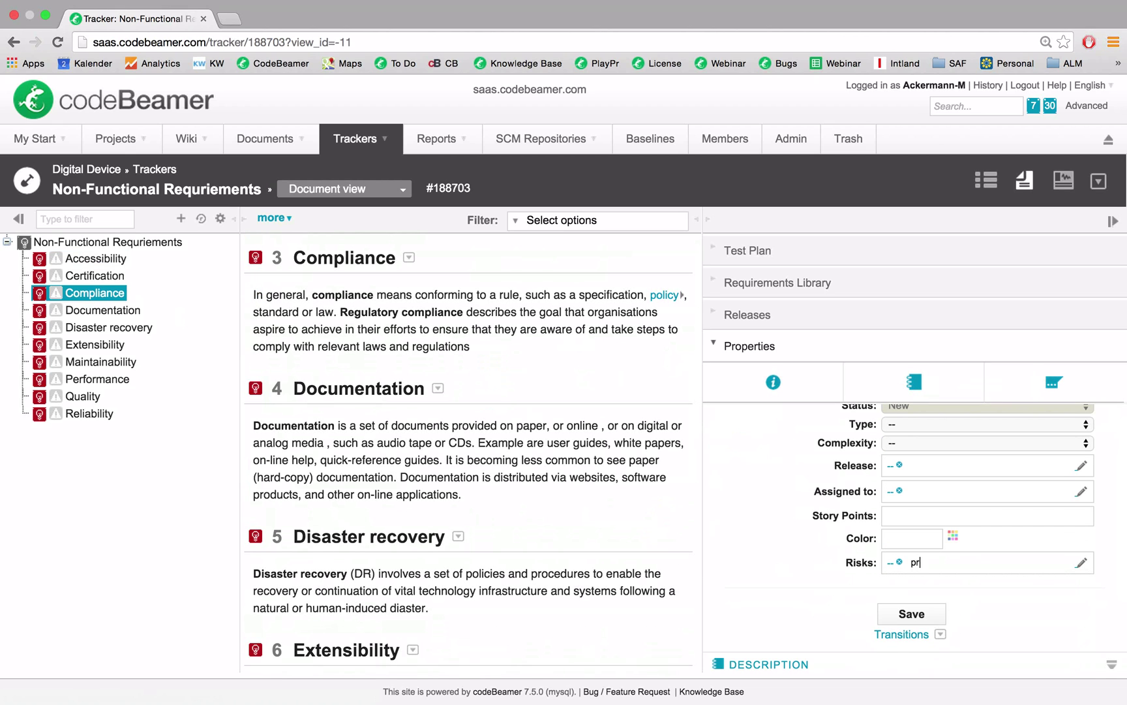
pyautogui.write('o')
pyautogui.press('Down')
pyautogui.press('Down')
pyautogui.press('Return')
pyautogui.click(911, 614)
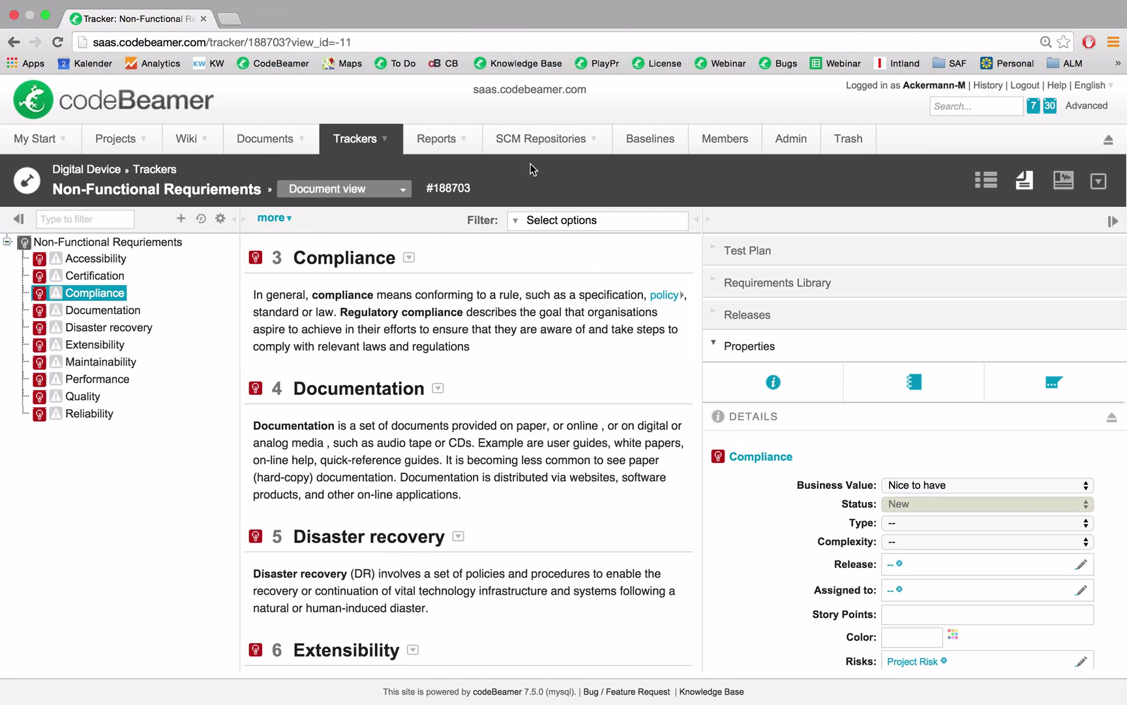
pyautogui.click(386, 141)
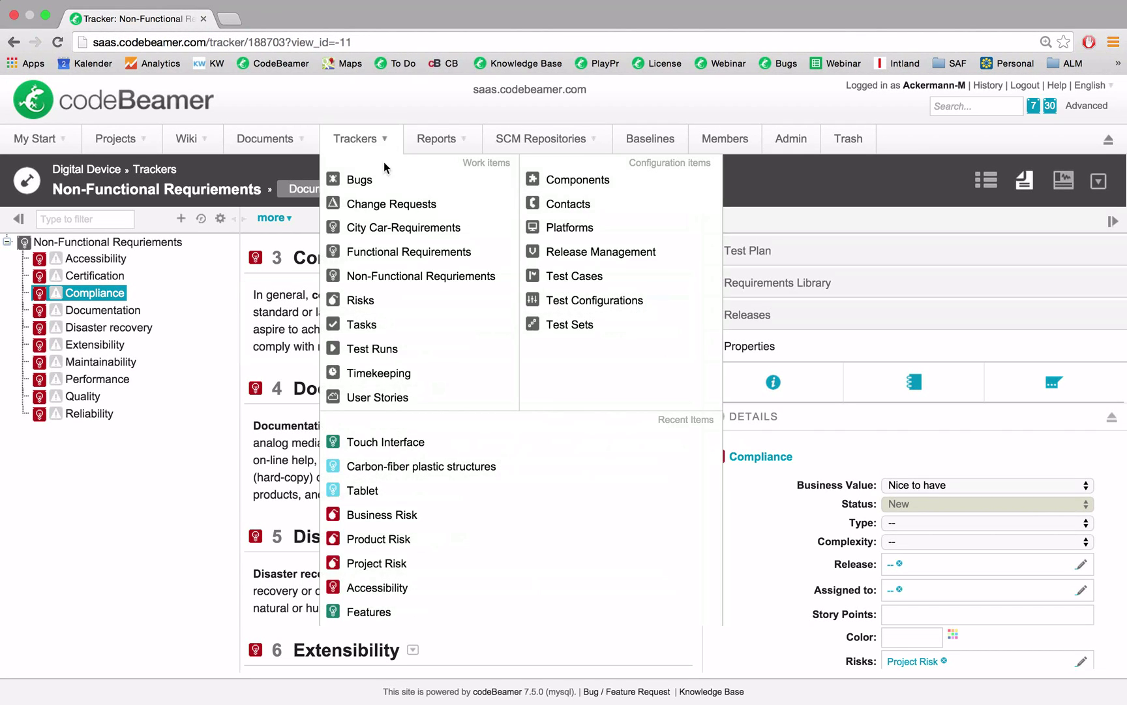
# - Open the Risks tracker and switch it to the Risk Matrix Diagram view
pyautogui.click(367, 304)
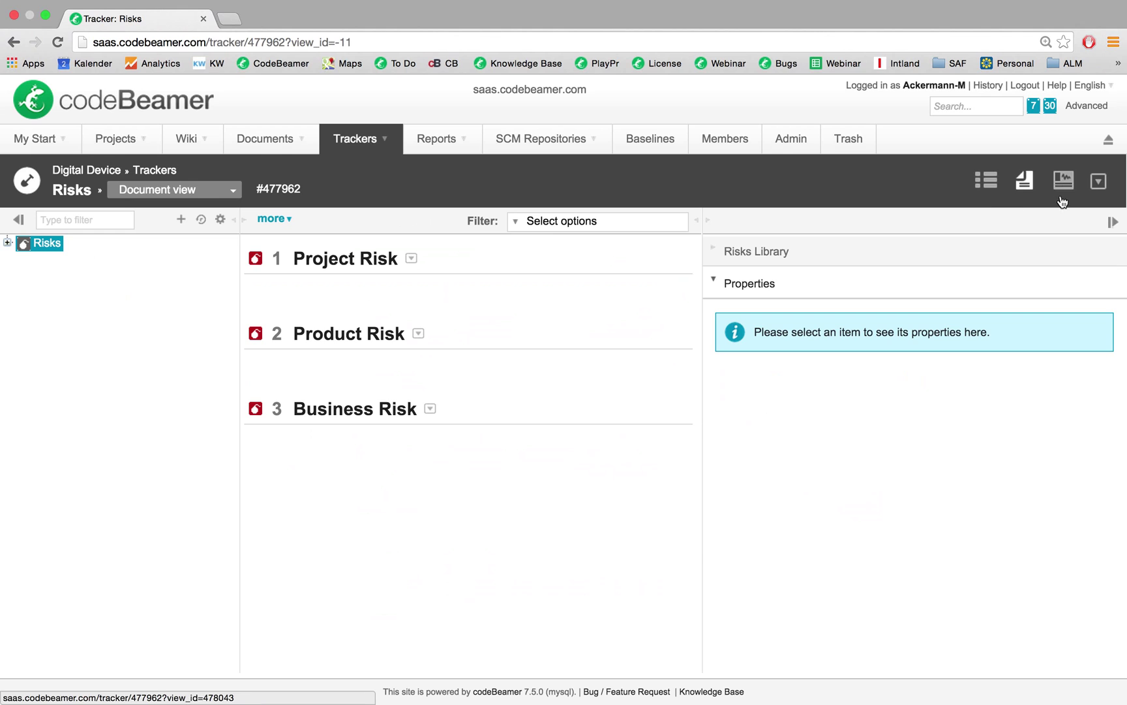
pyautogui.click(1100, 186)
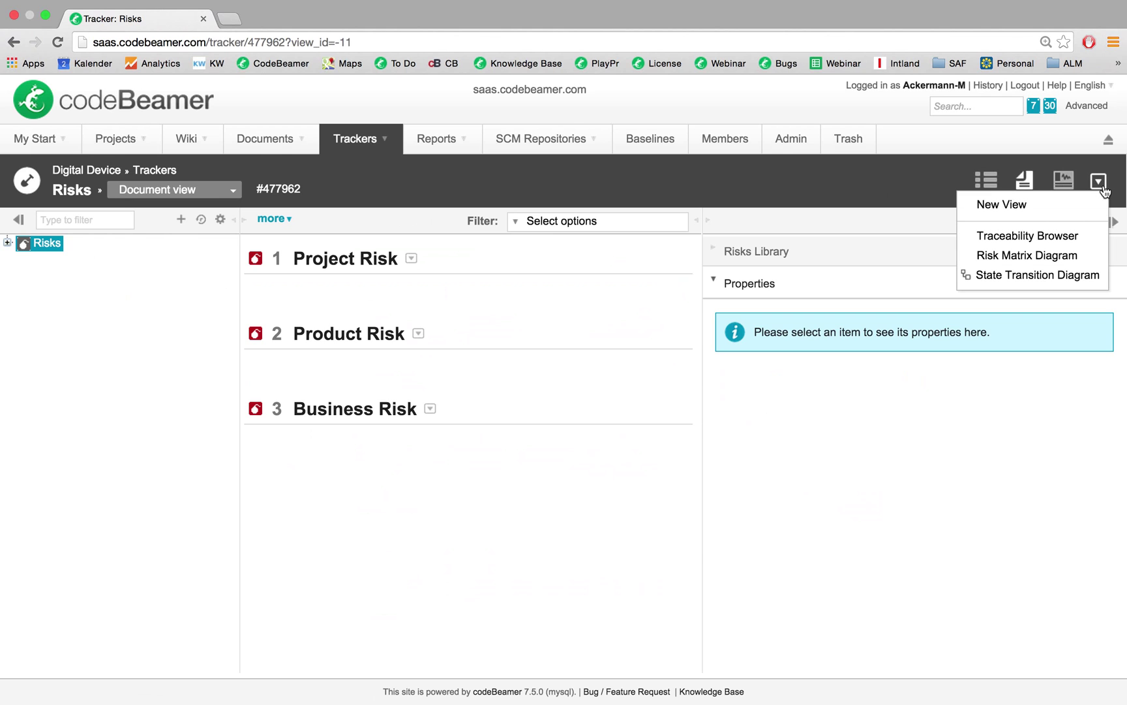
pyautogui.click(1083, 259)
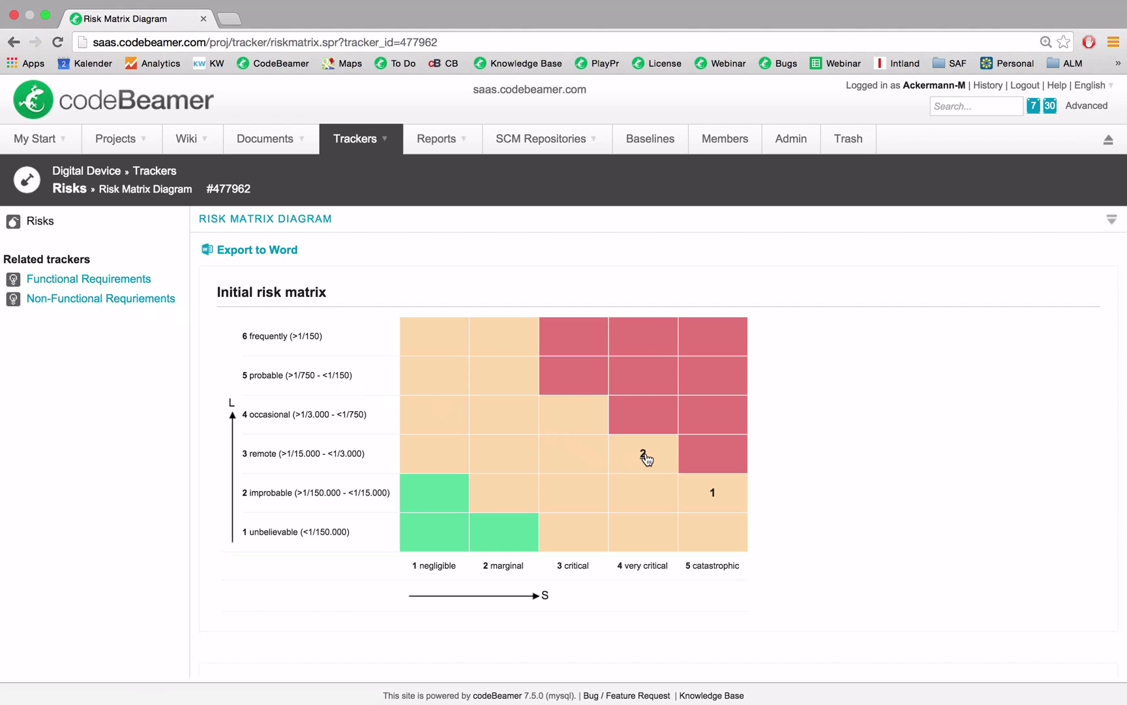
pyautogui.scroll(-3, 646, 459)
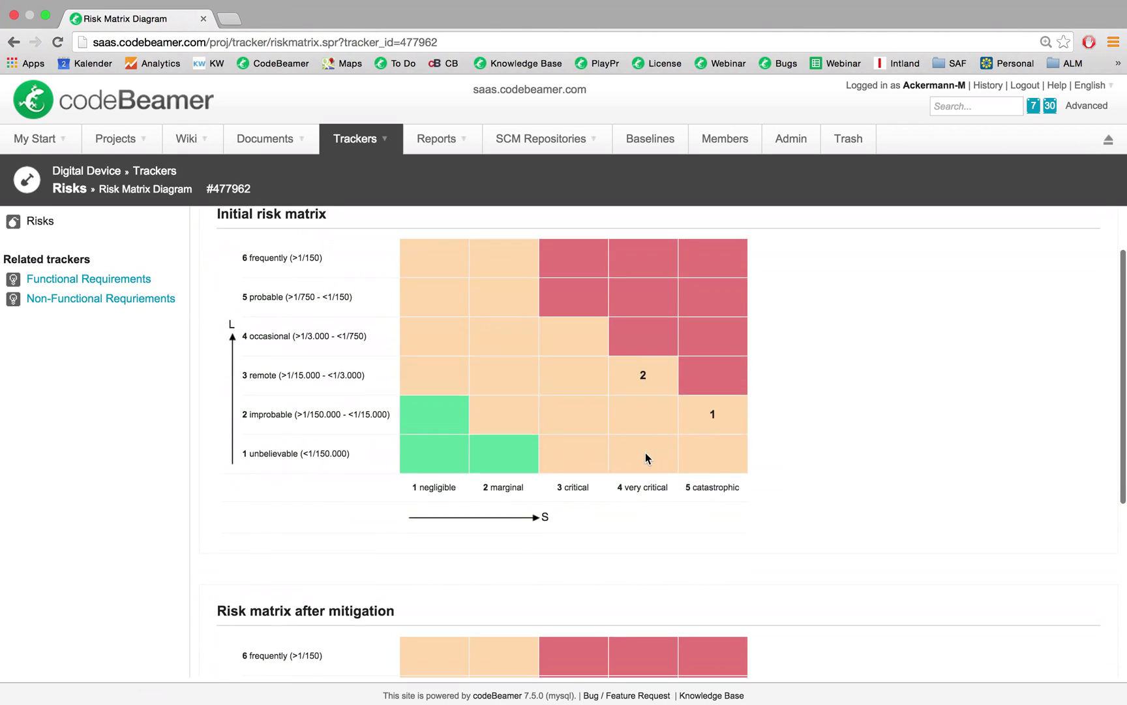
pyautogui.scroll(3, 646, 452)
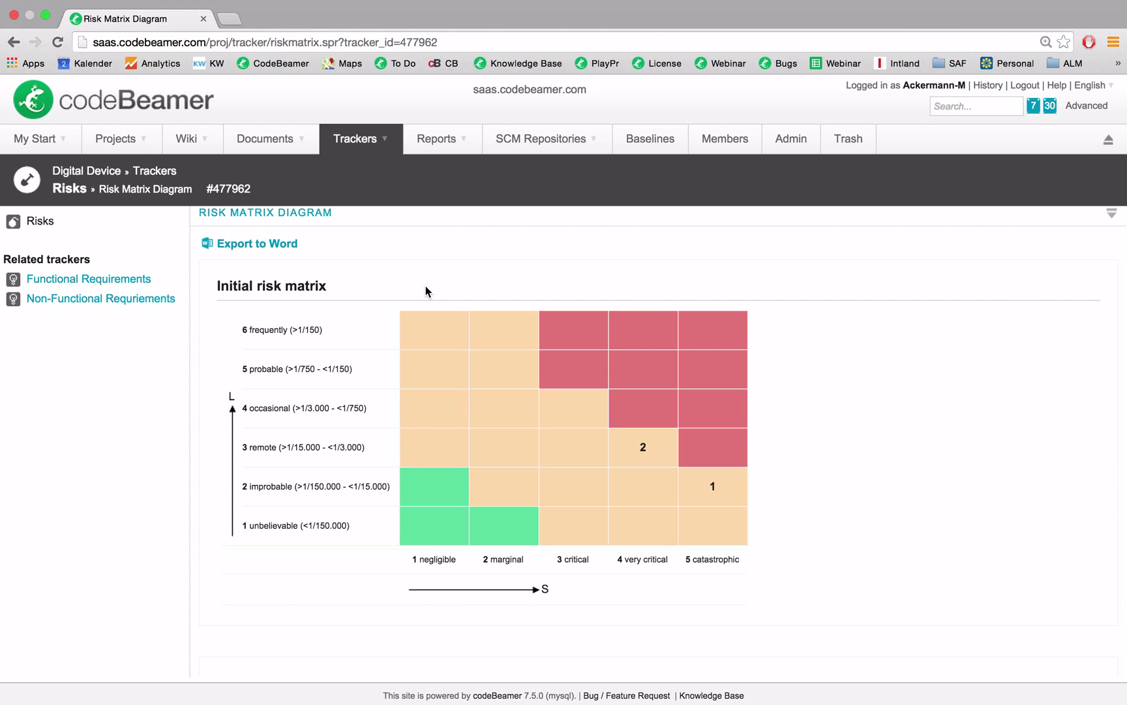
pyautogui.scroll(-3, 425, 291)
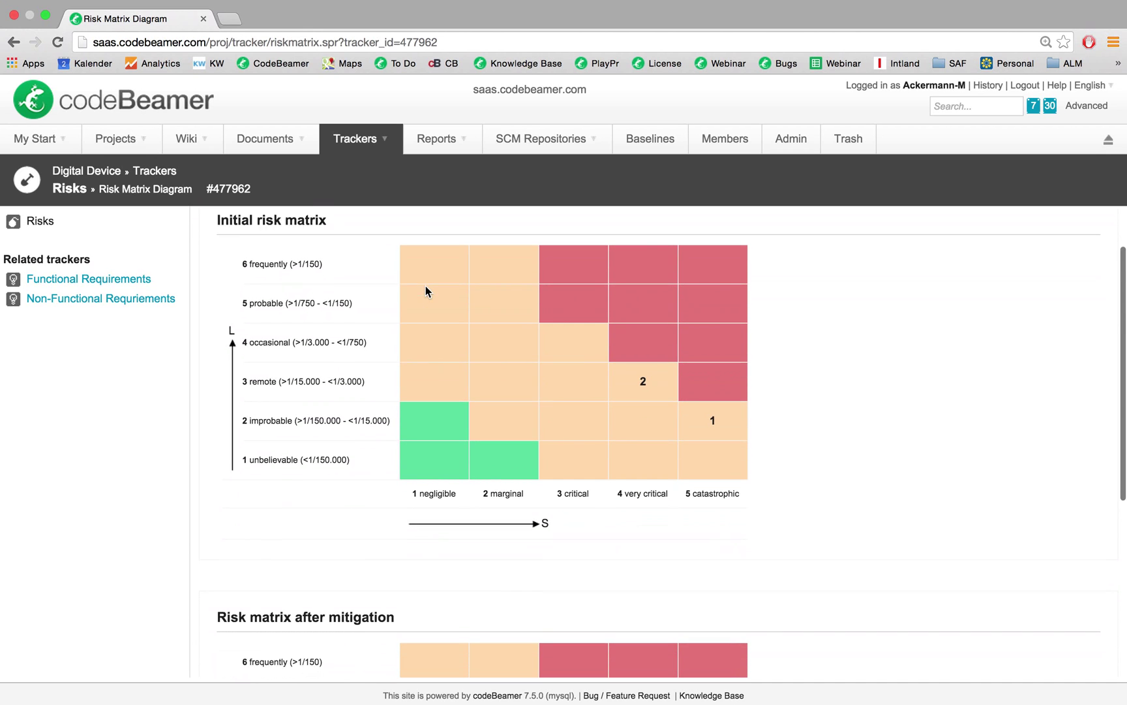
pyautogui.scroll(-5, 426, 291)
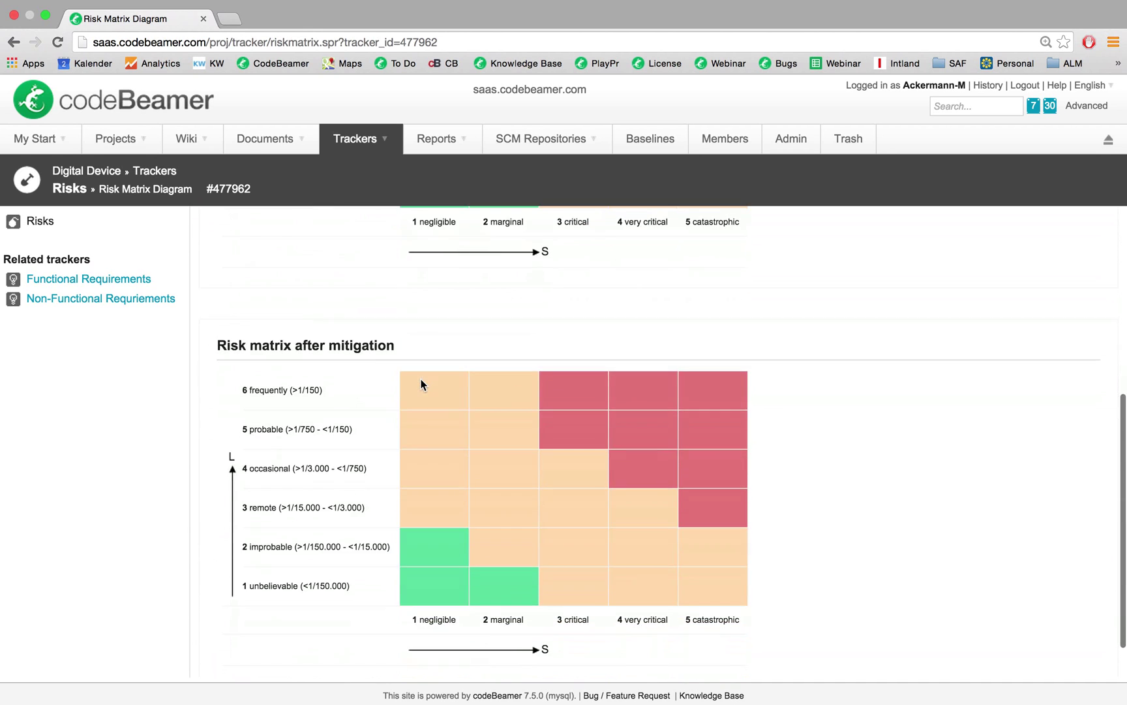
pyautogui.scroll(4, 420, 384)
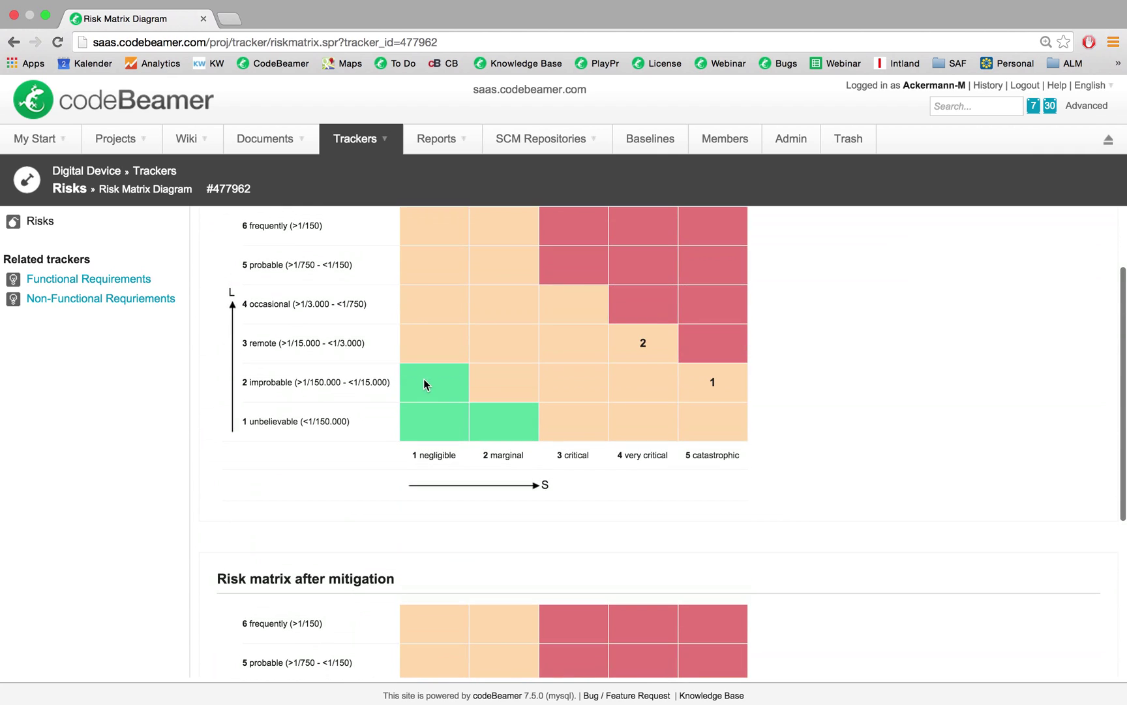
pyautogui.click(644, 346)
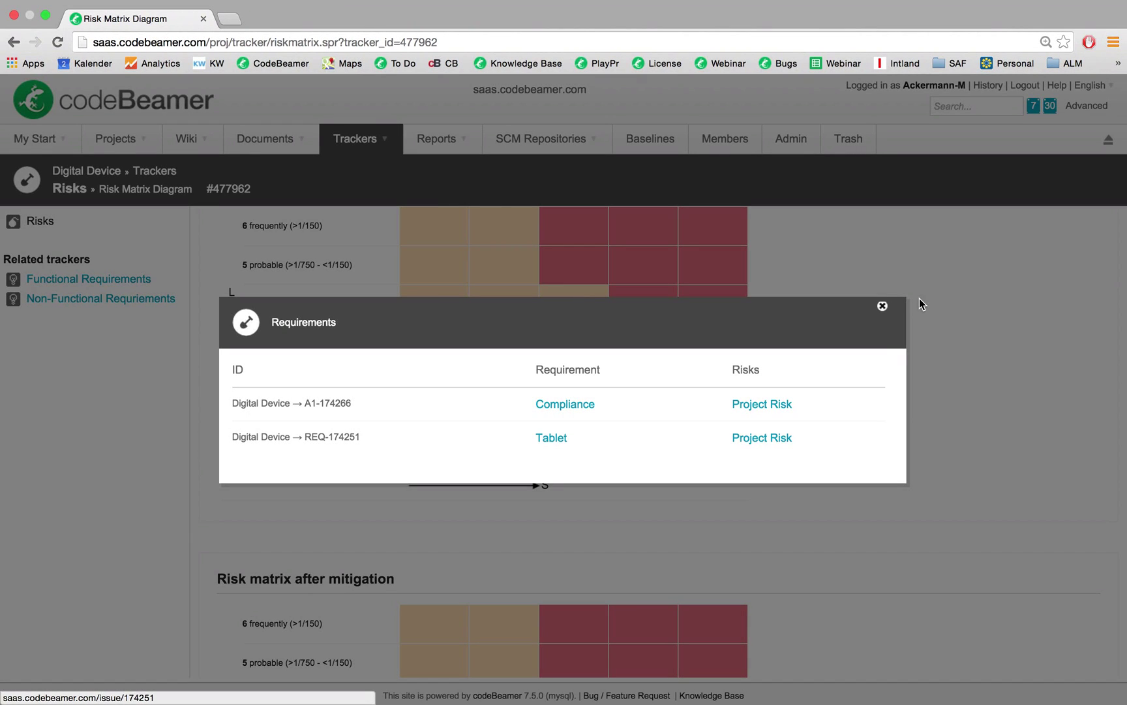
pyautogui.click(882, 306)
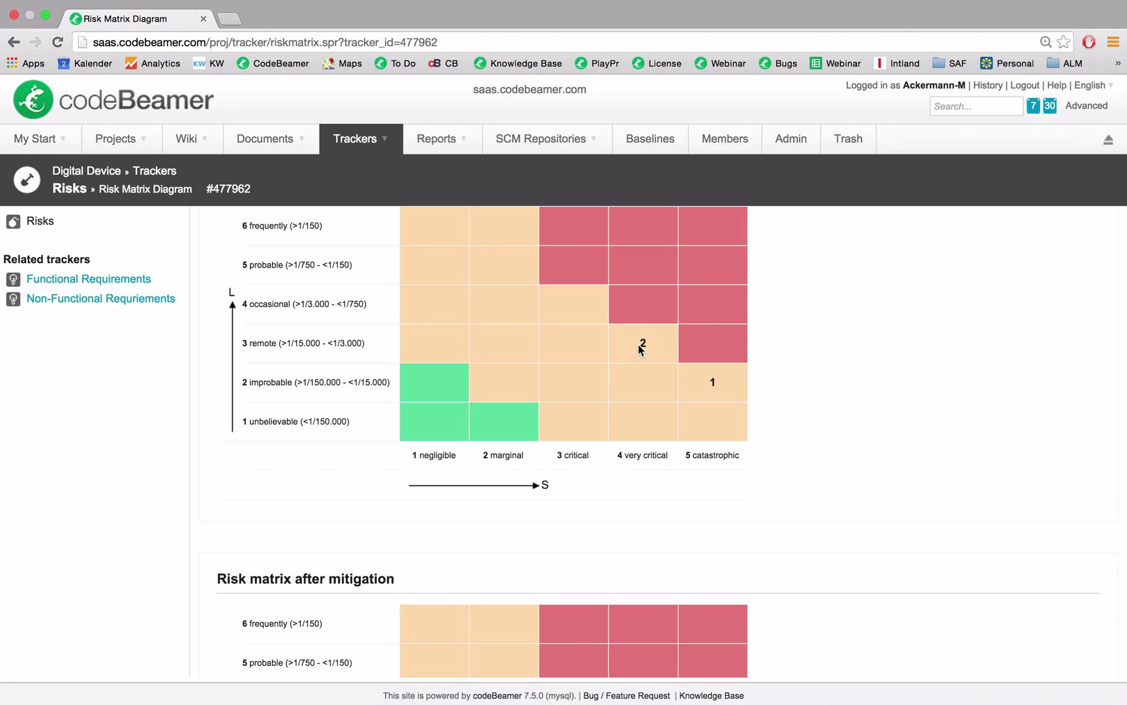
pyautogui.click(713, 383)
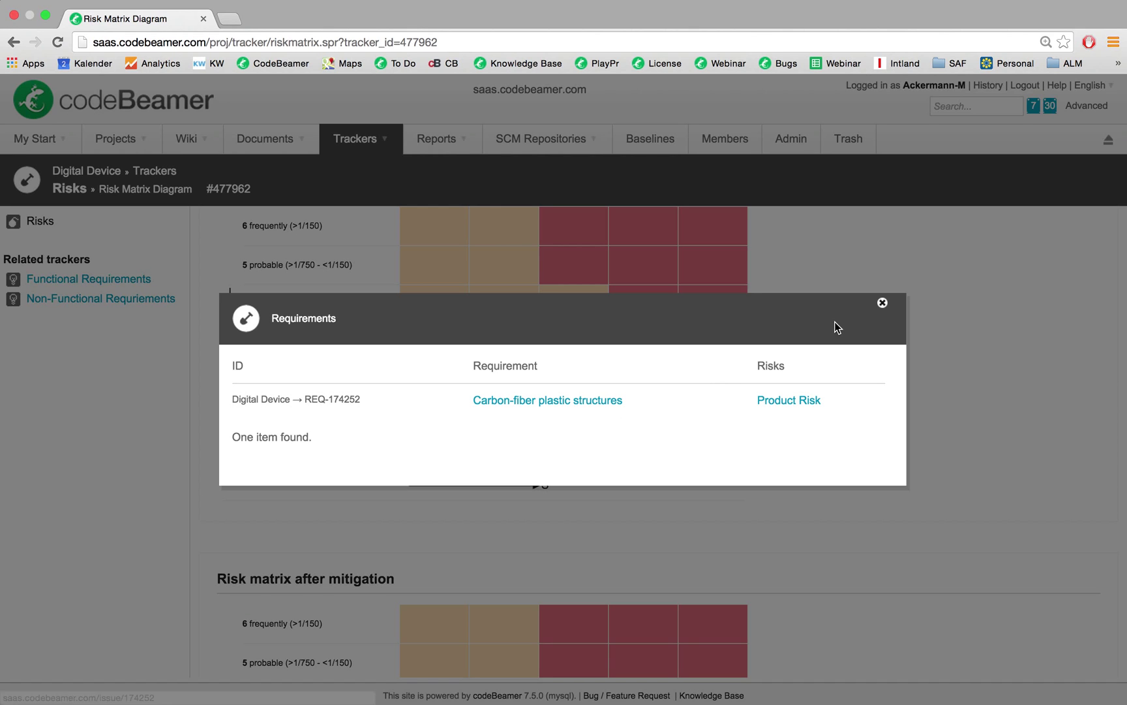
pyautogui.click(883, 302)
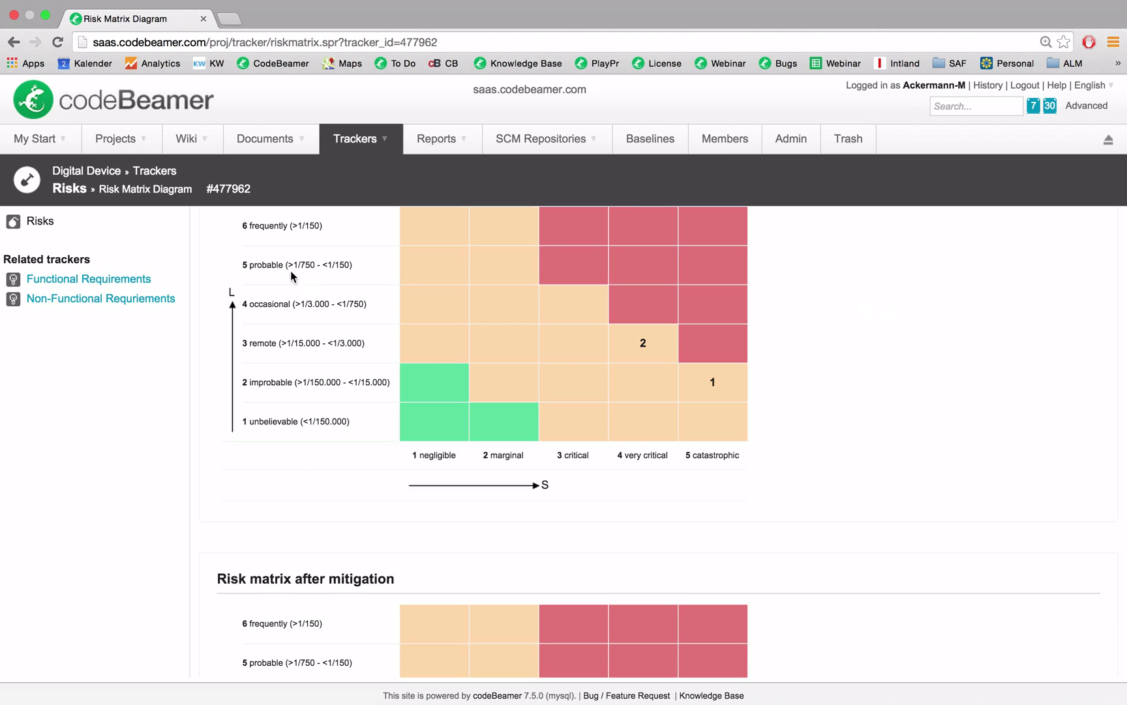
pyautogui.scroll(5, 279, 253)
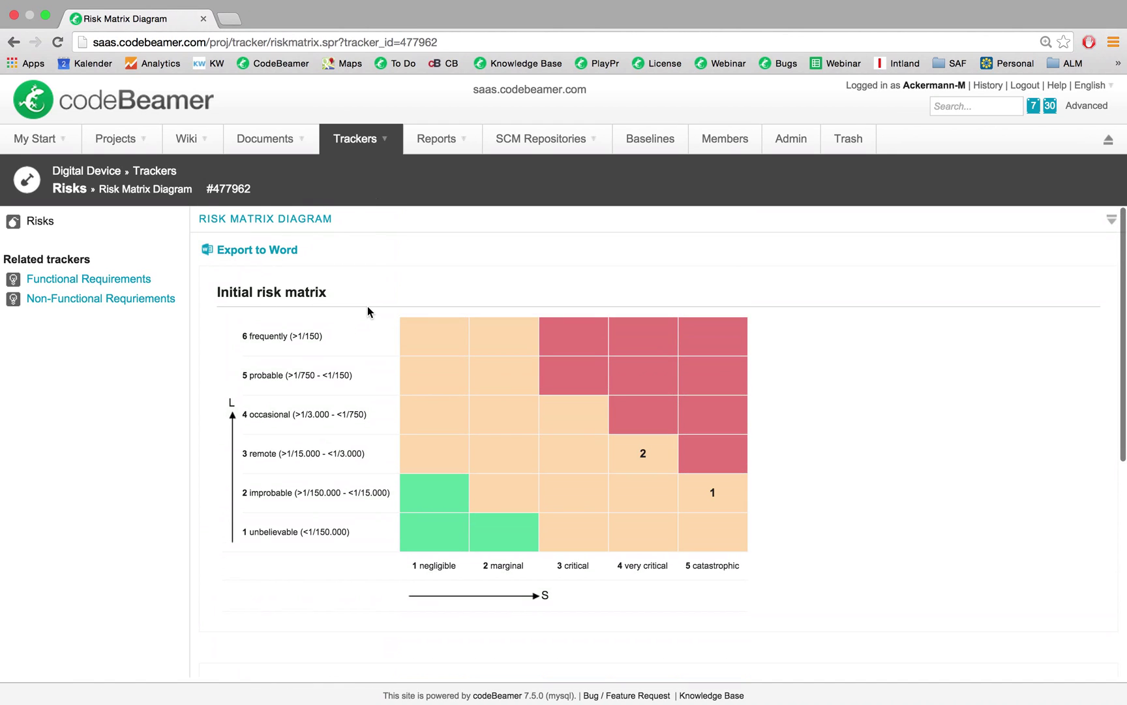
pyautogui.scroll(-5, 367, 311)
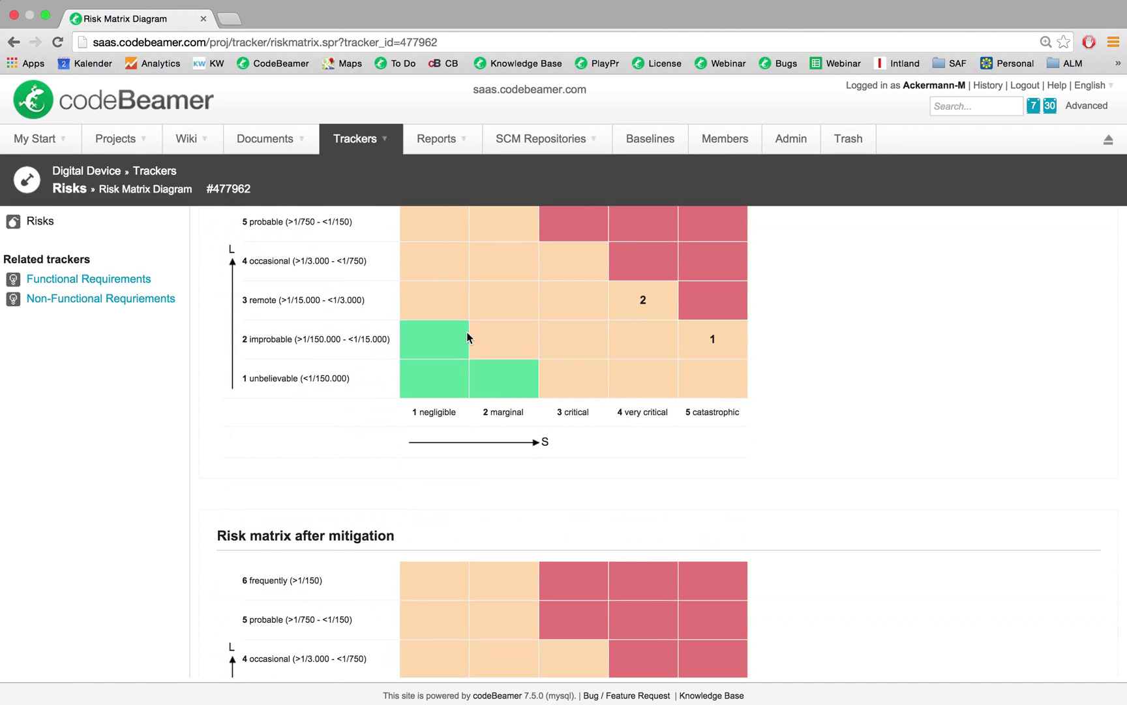
pyautogui.click(716, 339)
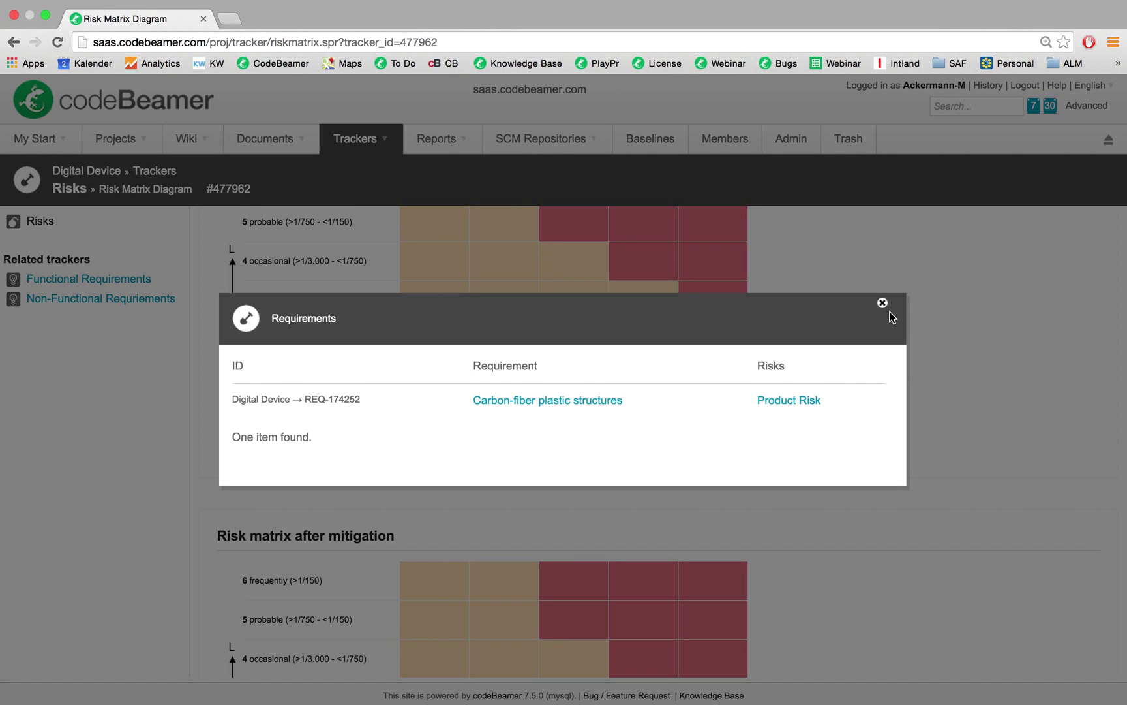
pyautogui.click(882, 304)
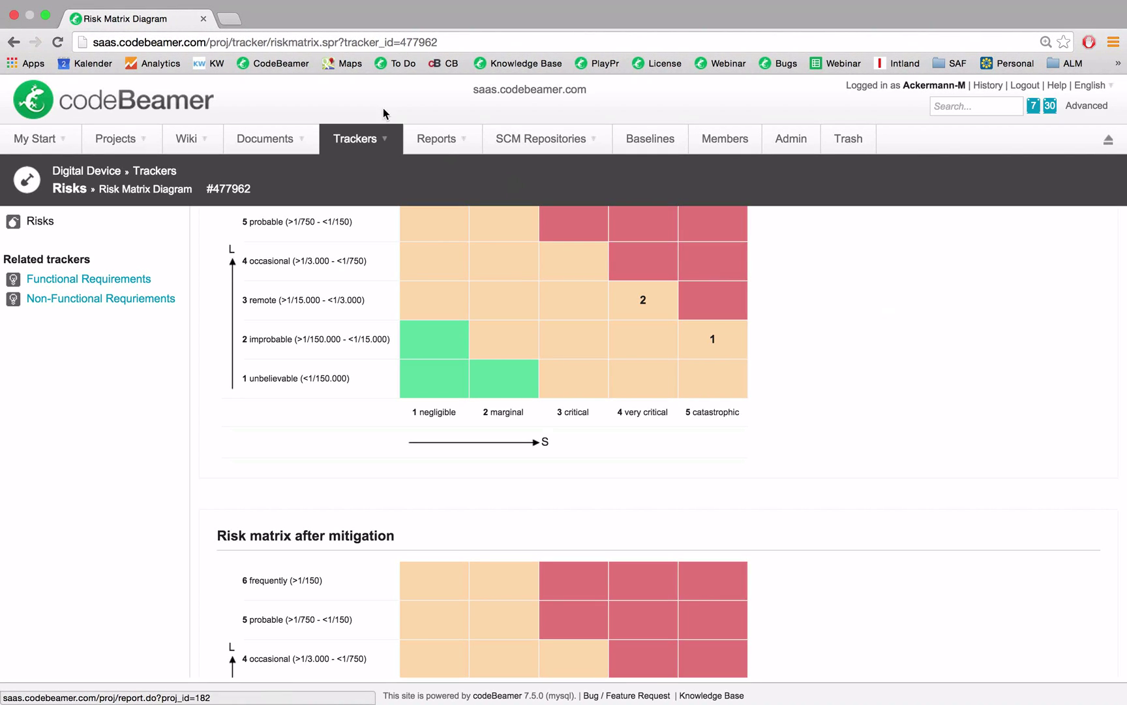
# - Open Product Risk in the Risks tracker and scroll to its empty after-mitigation fields
pyautogui.click(385, 141)
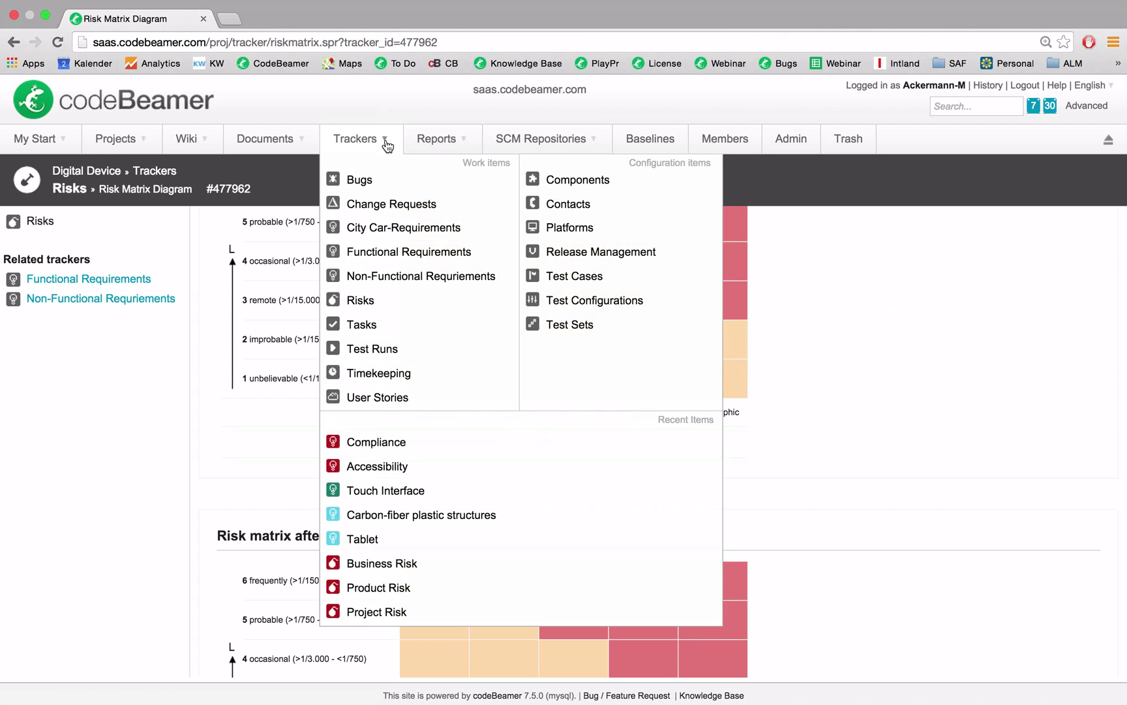
pyautogui.click(370, 303)
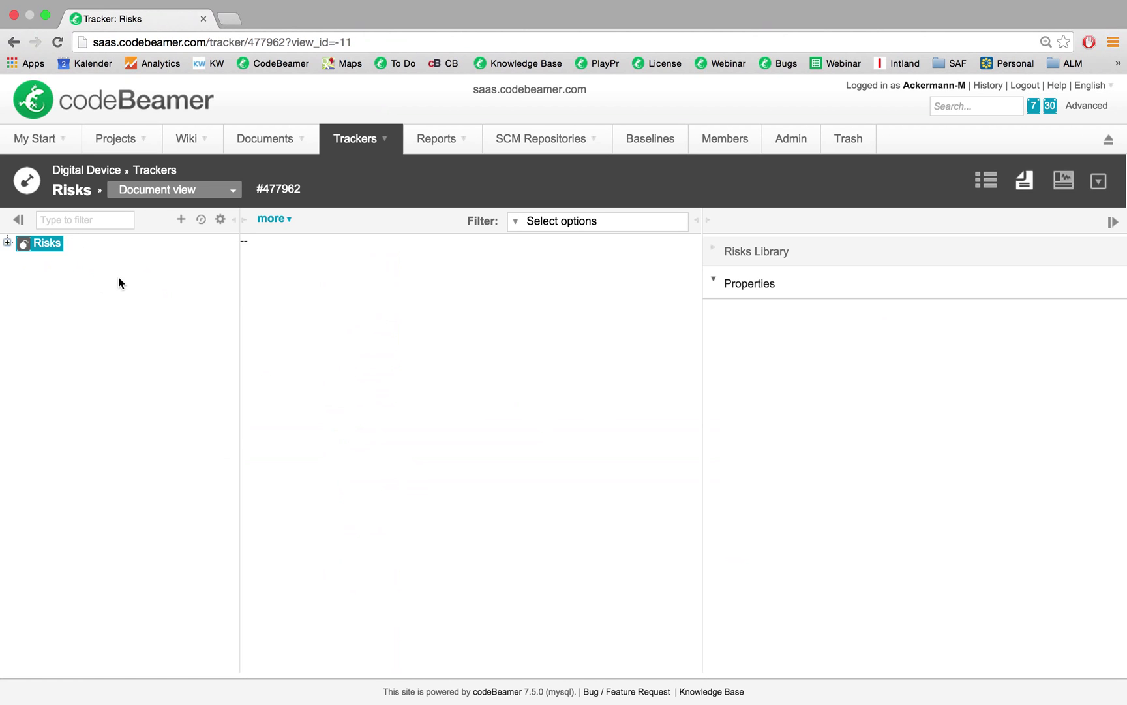
pyautogui.click(7, 243)
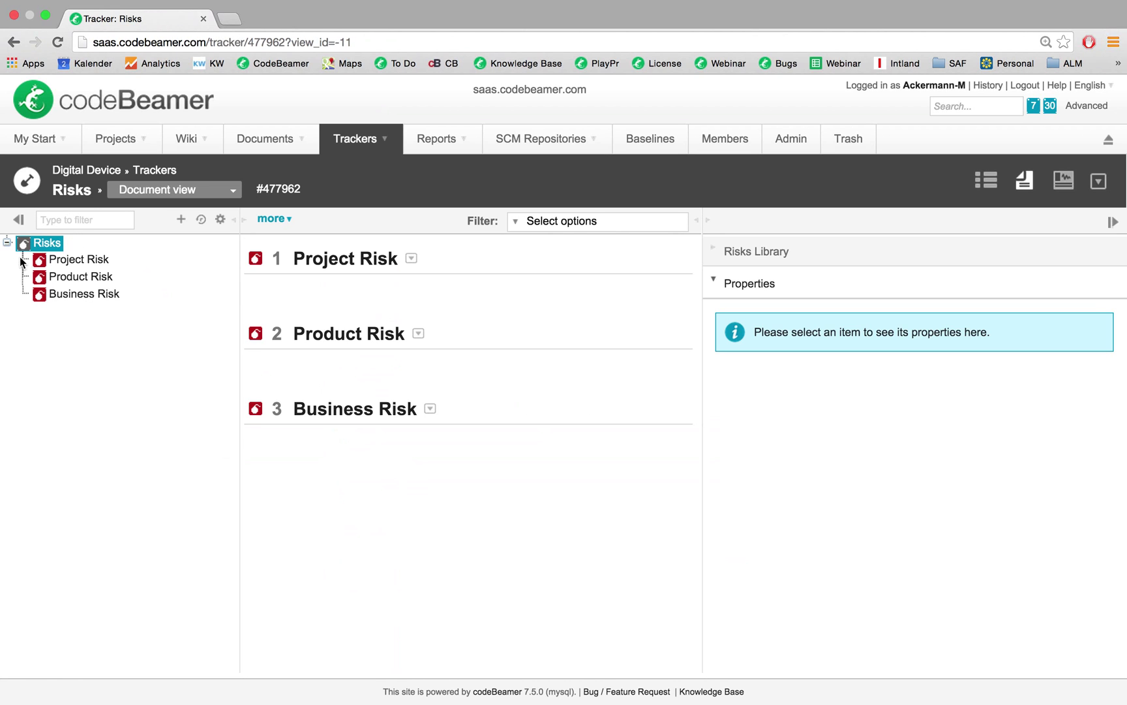
pyautogui.click(72, 276)
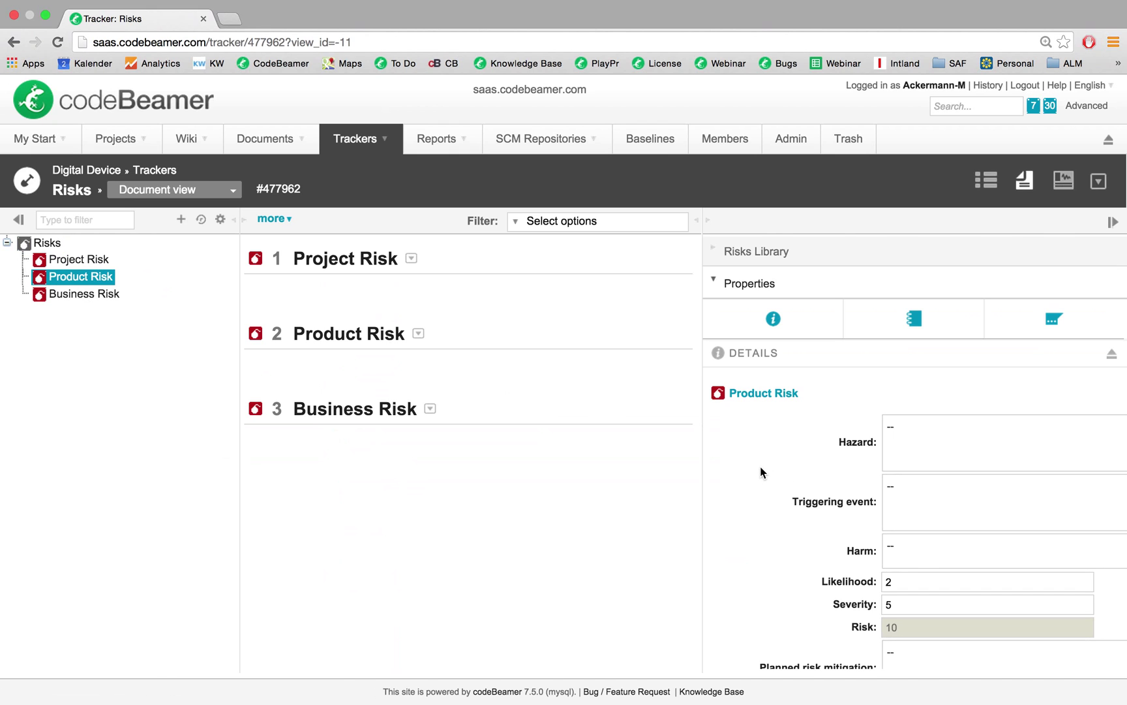
pyautogui.scroll(-3, 761, 468)
pyautogui.scroll(-1, 760, 465)
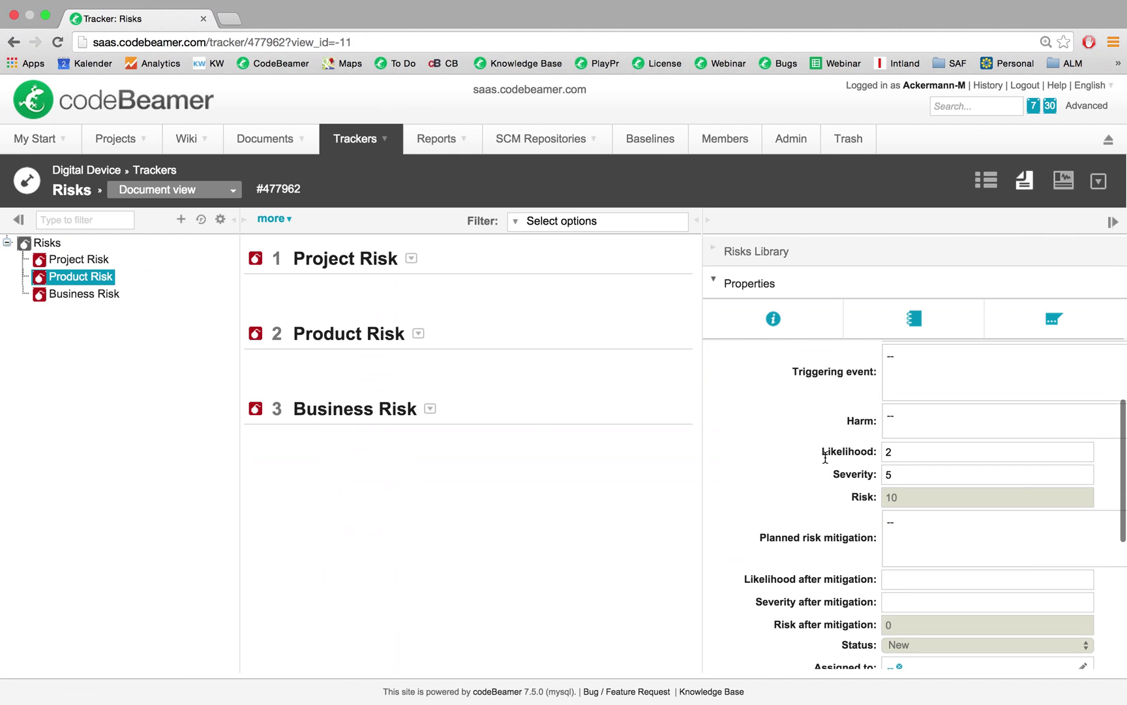
pyautogui.scroll(-3, 761, 468)
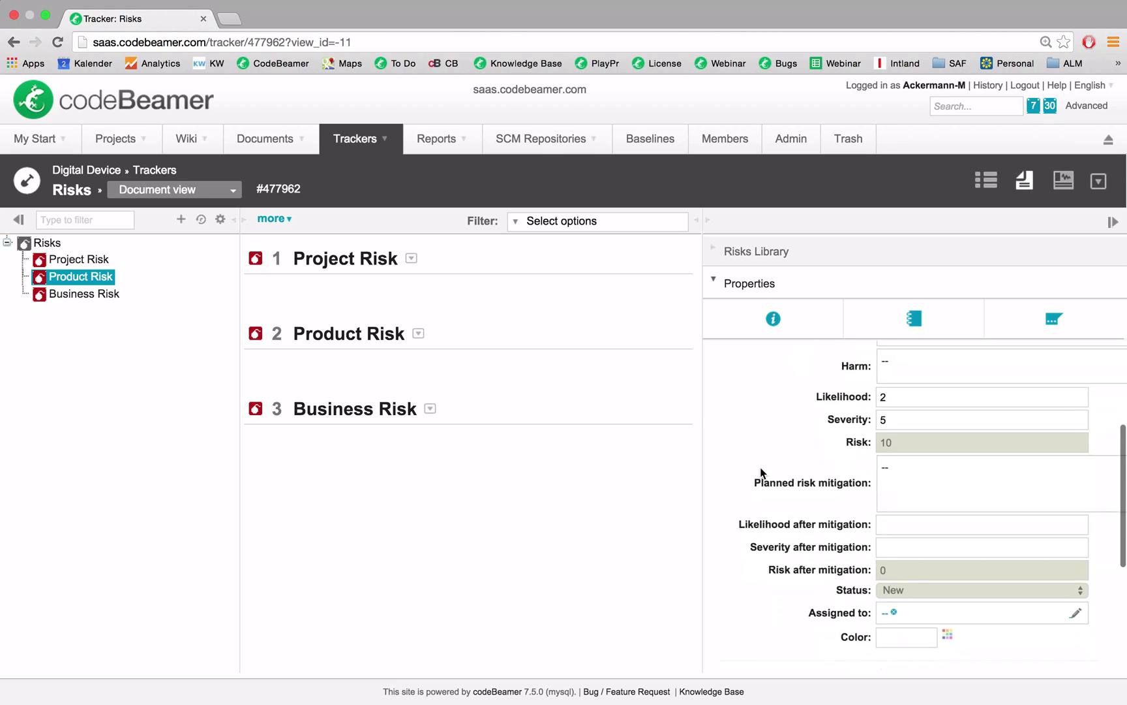
pyautogui.click(886, 477)
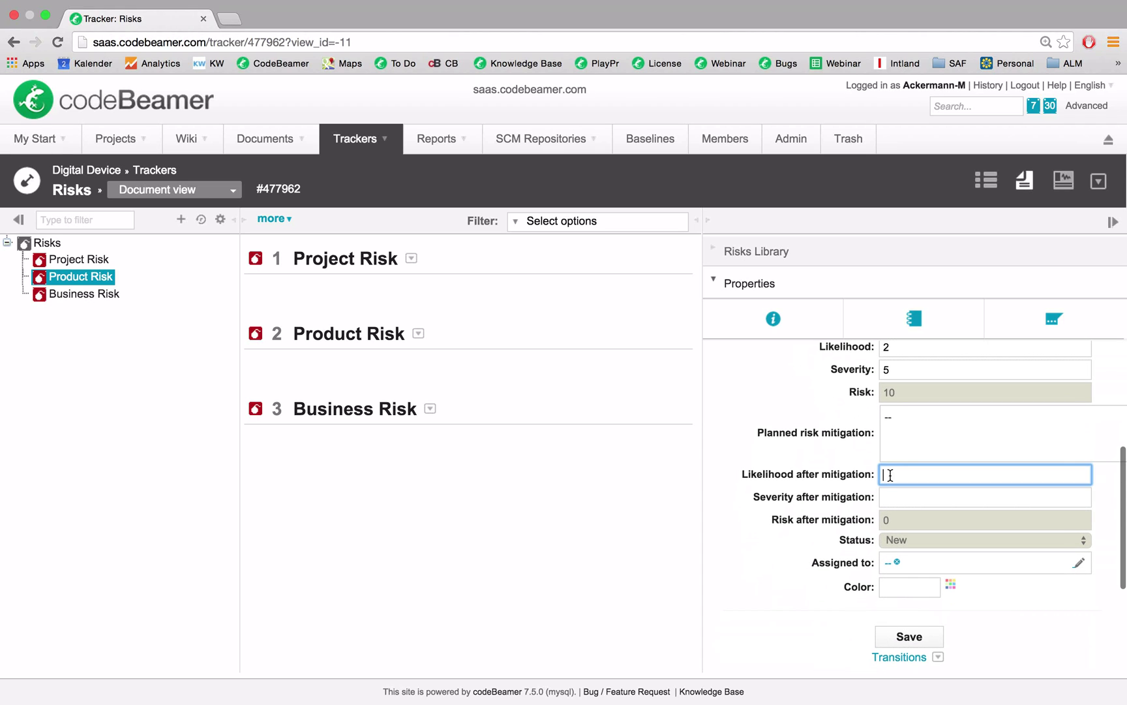
# - Set Product Risk's likelihood after mitigation to 1 and severity to 4, and save
pyautogui.click(891, 491)
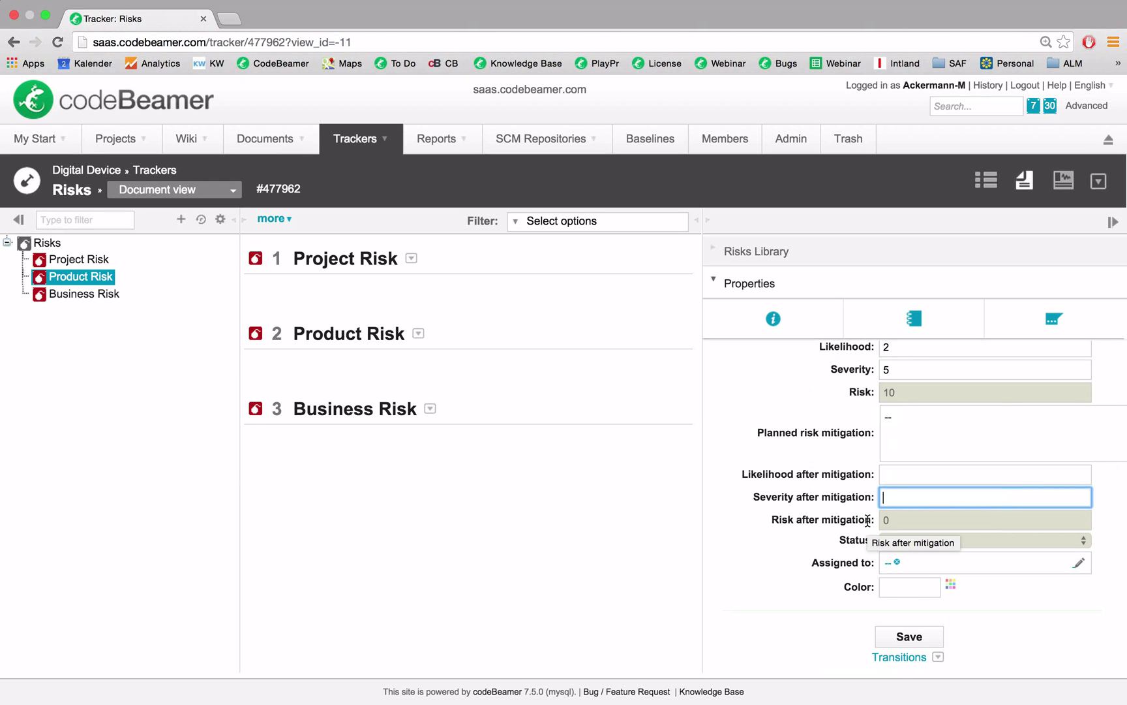
pyautogui.click(889, 479)
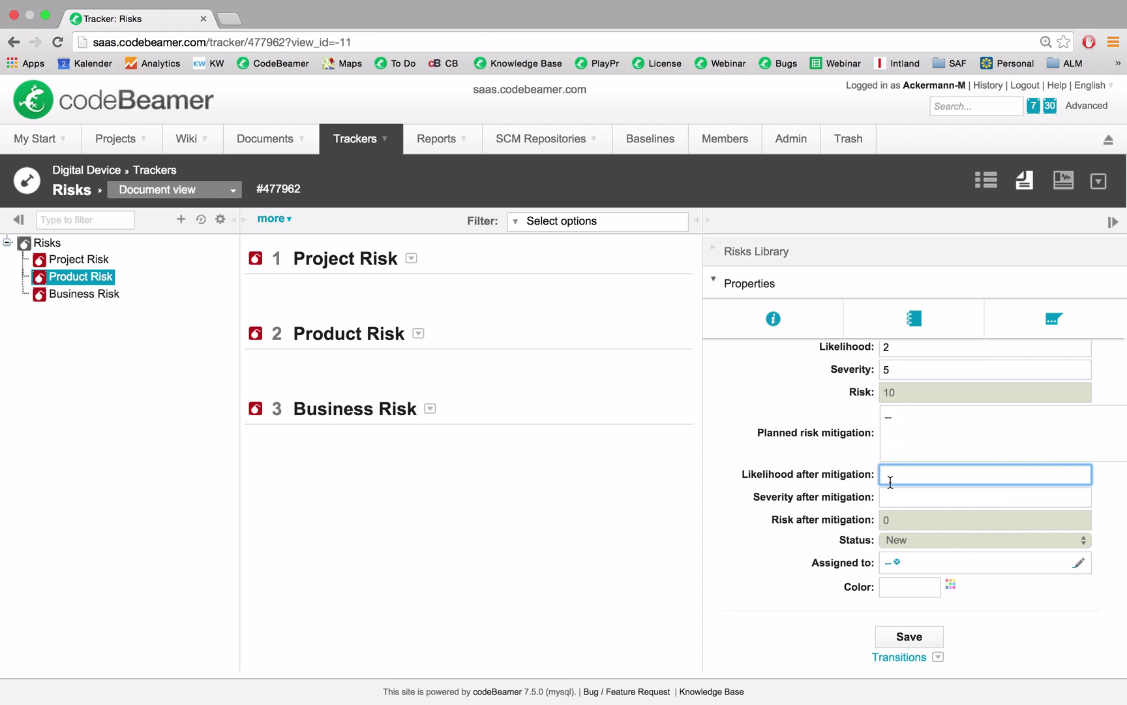
pyautogui.write('1')
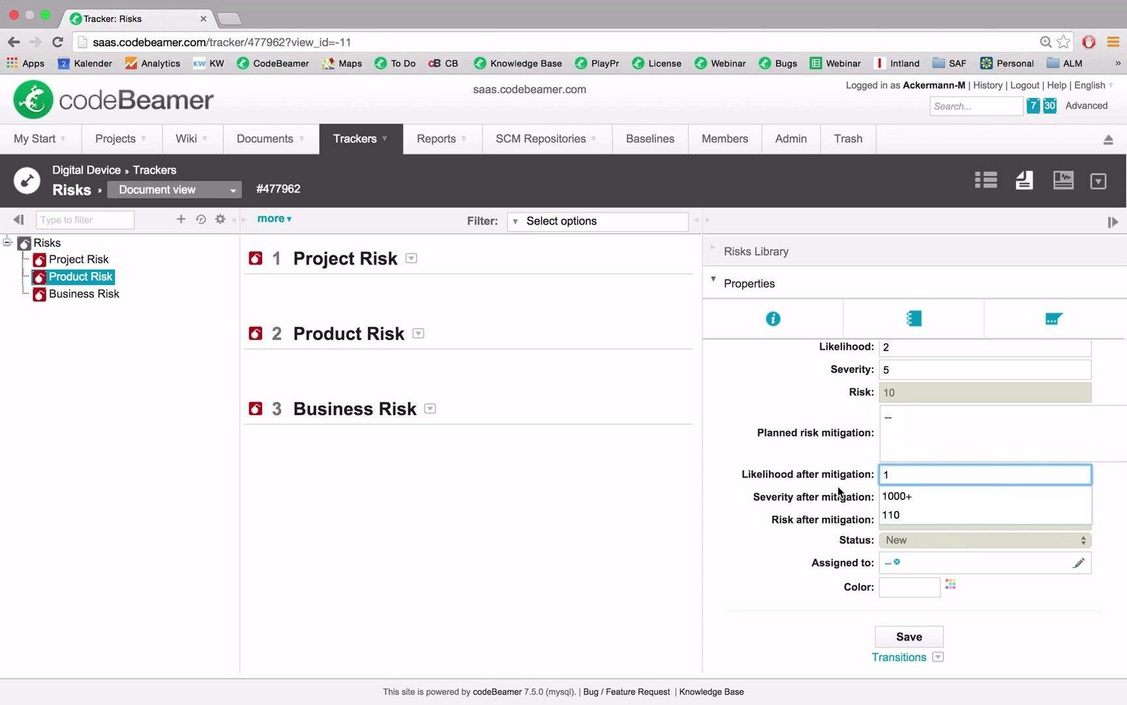
pyautogui.click(837, 486)
pyautogui.click(904, 497)
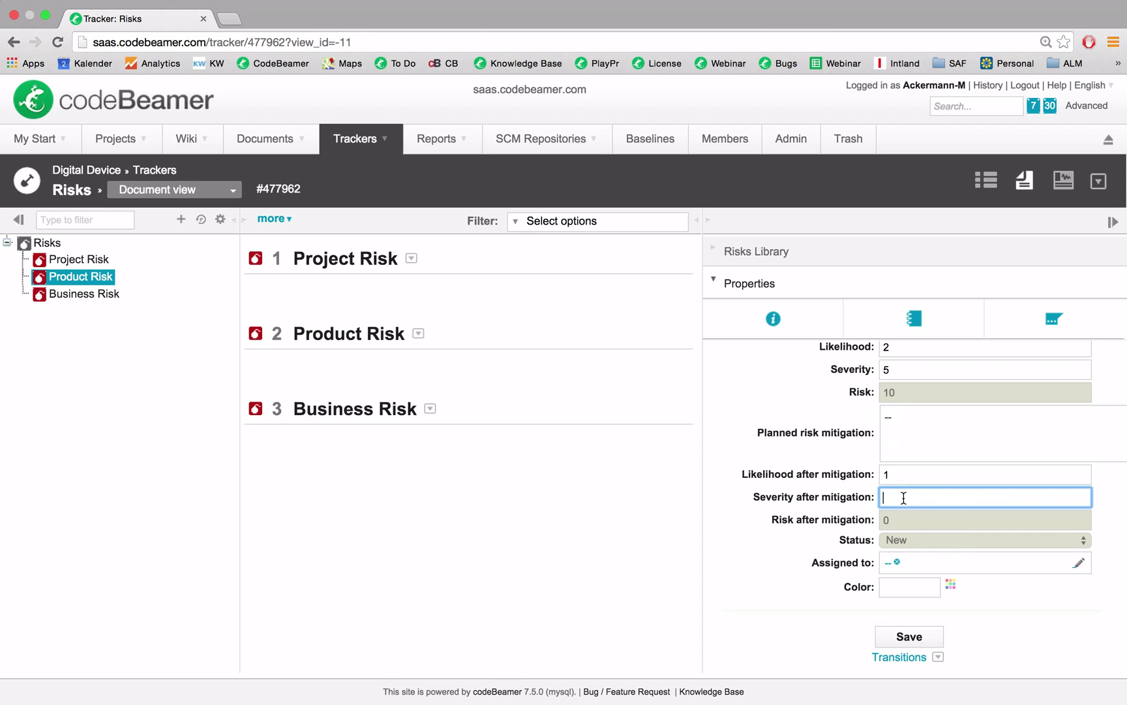
pyautogui.write('4')
pyautogui.click(814, 408)
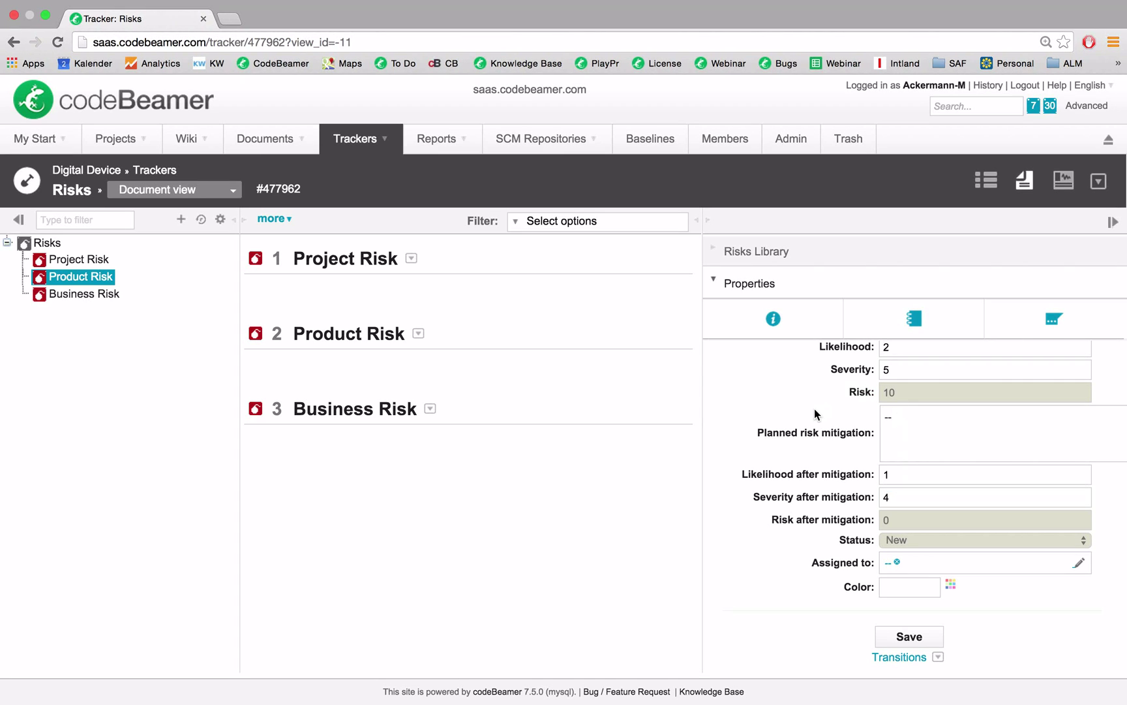
pyautogui.click(907, 638)
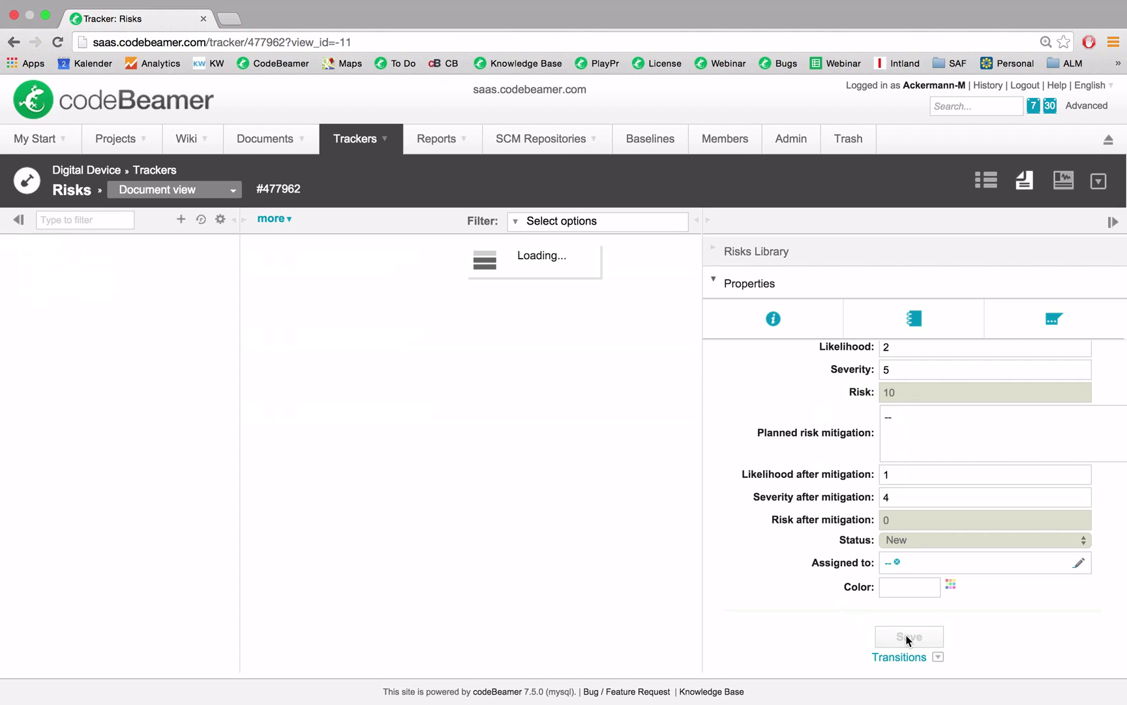
pyautogui.scroll(-3, 819, 540)
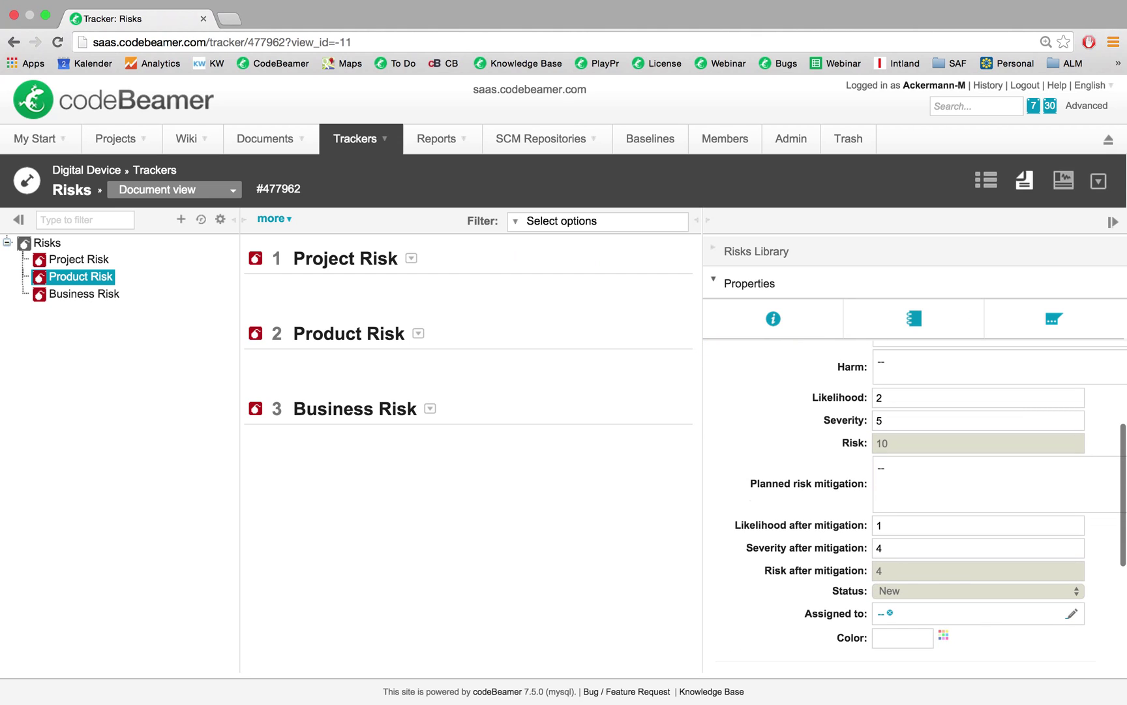
pyautogui.click(1099, 190)
# - In the Risk Matrix Diagram, inspect the '1' in the after-mitigation unbelievable/very critical cell
pyautogui.click(1051, 258)
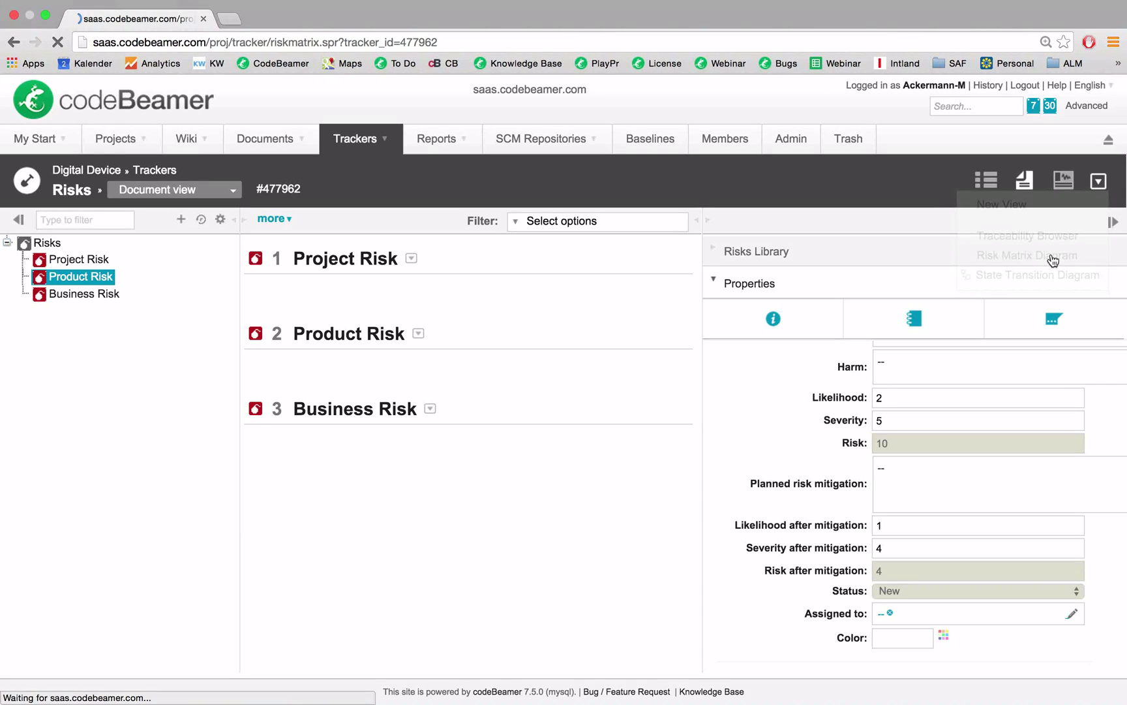
pyautogui.scroll(-2, 667, 387)
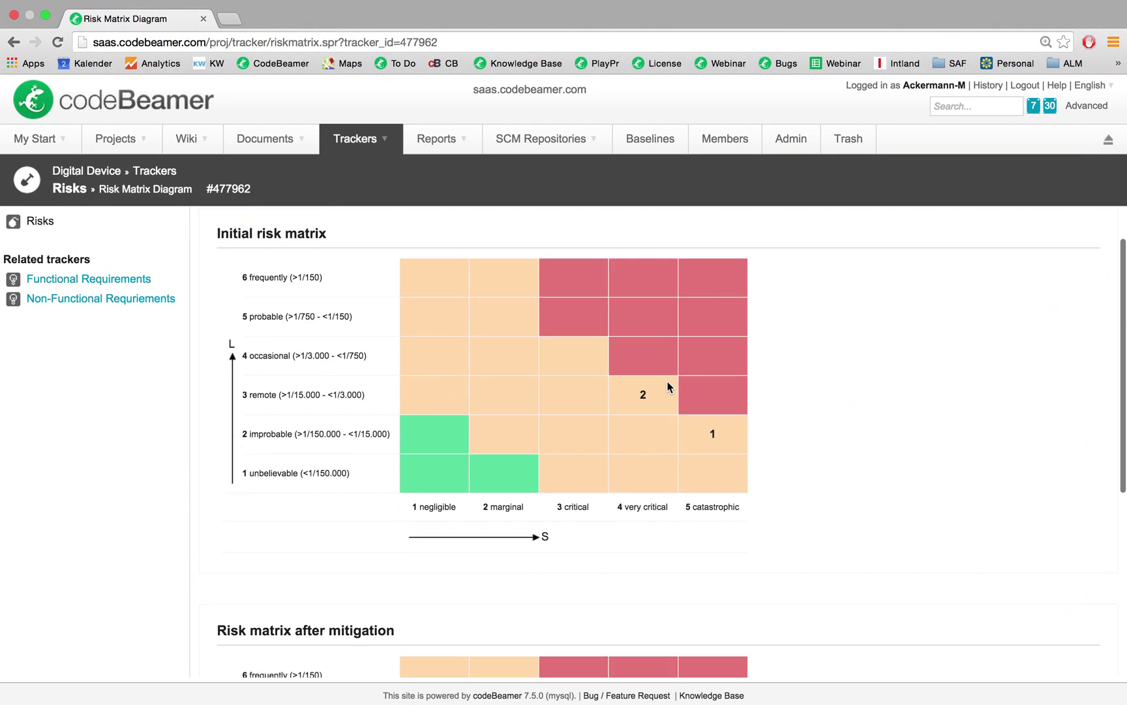
pyautogui.scroll(-10, 667, 381)
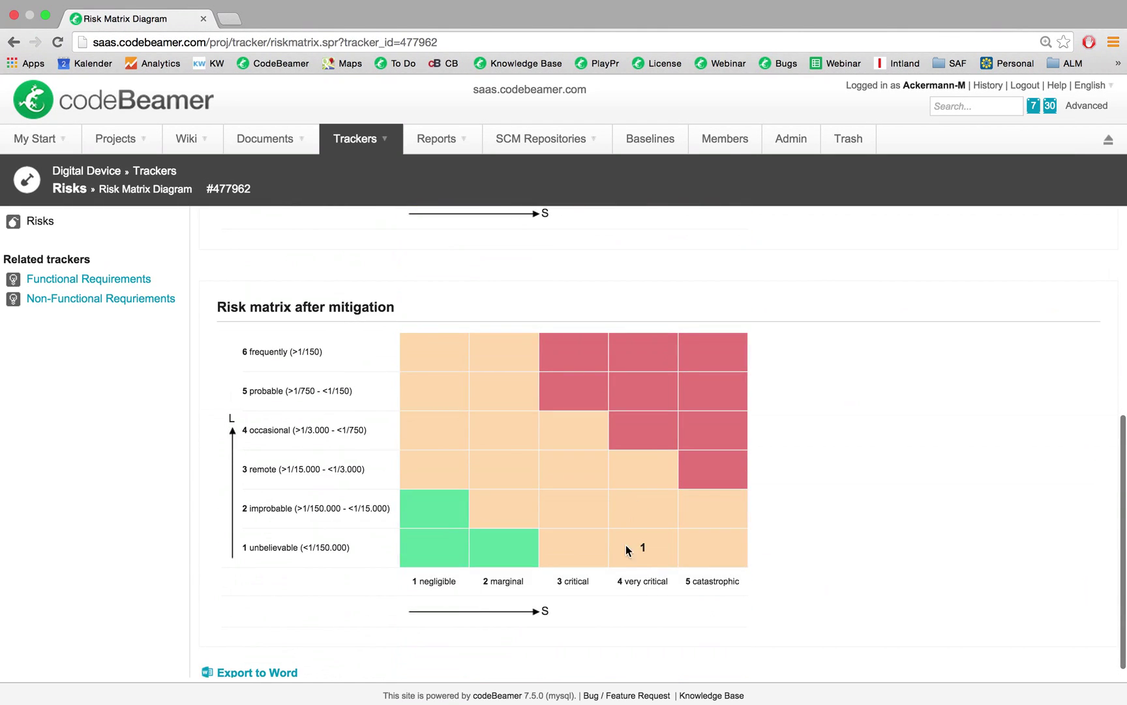
pyautogui.click(644, 548)
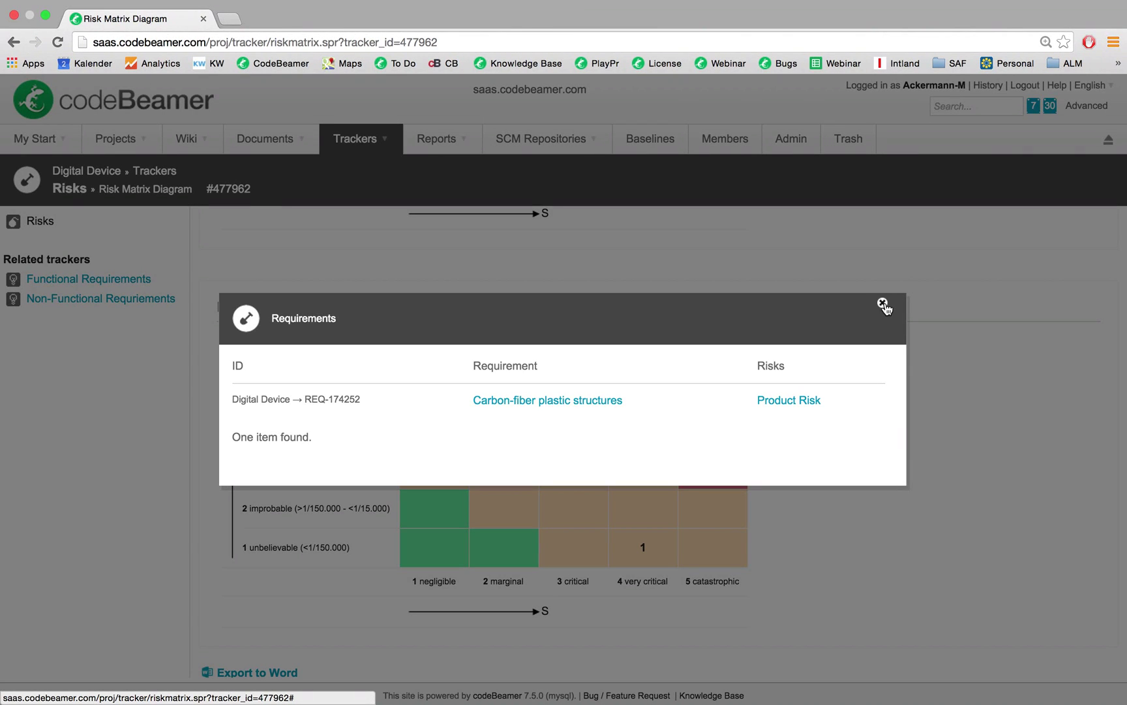
pyautogui.click(883, 304)
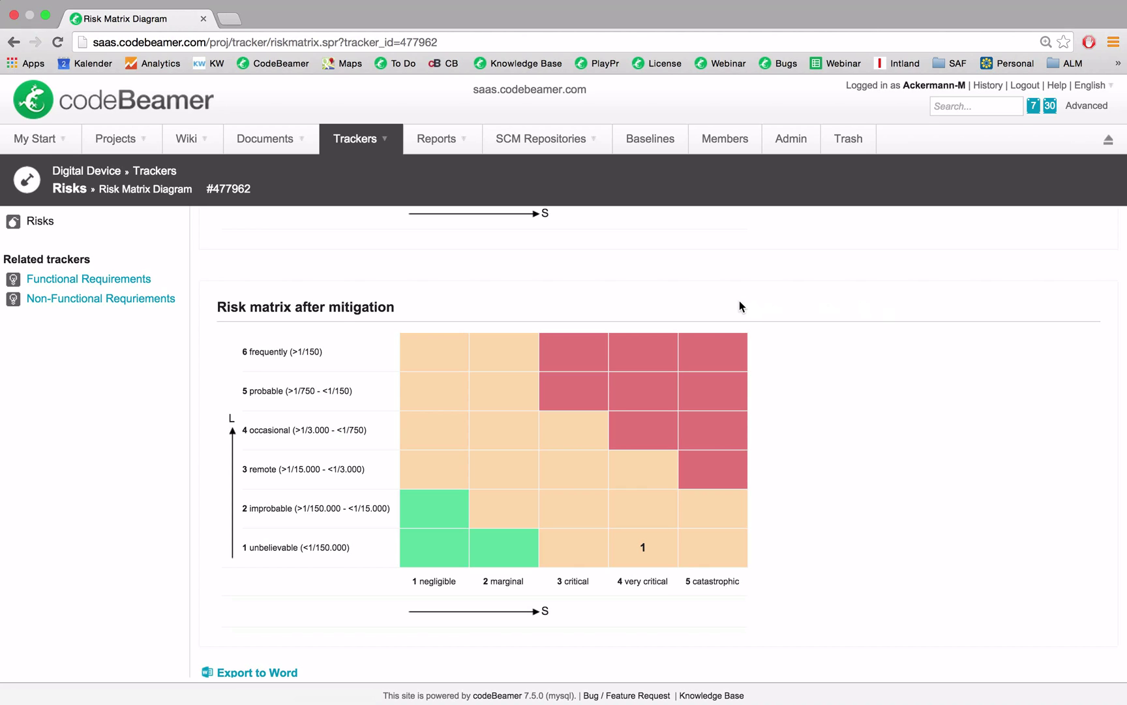